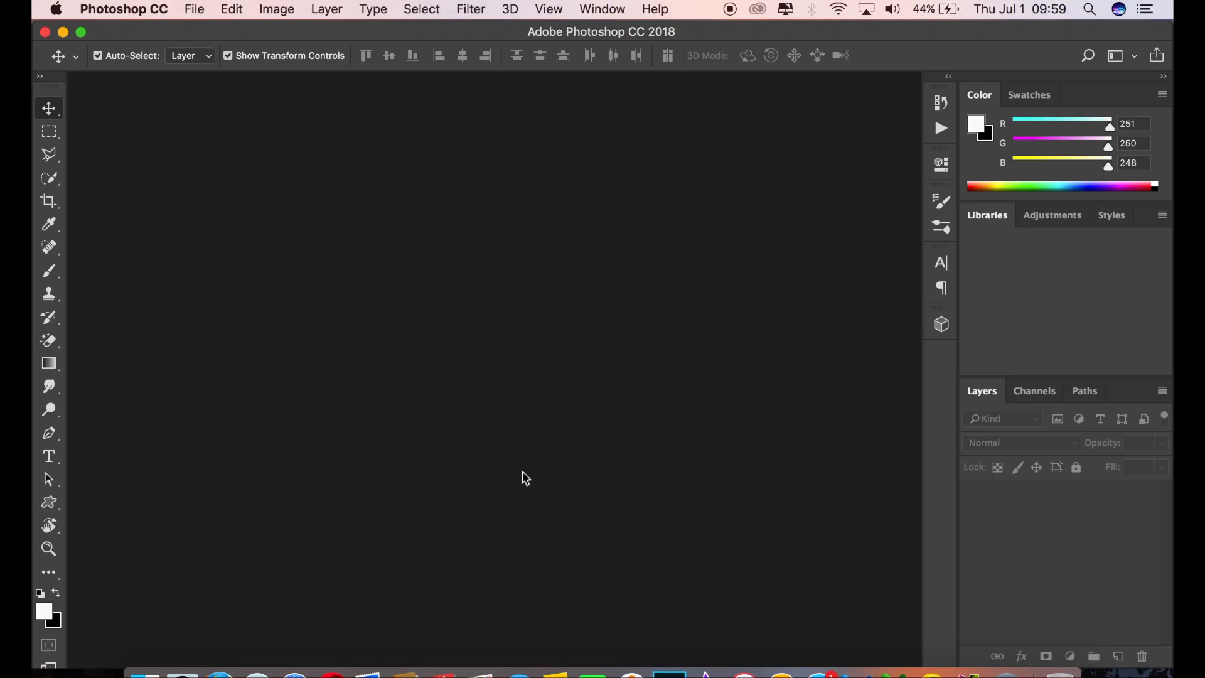
# Open the photo IMG_0500.JPG from the Desktop folder.
pyautogui.click(194, 9)
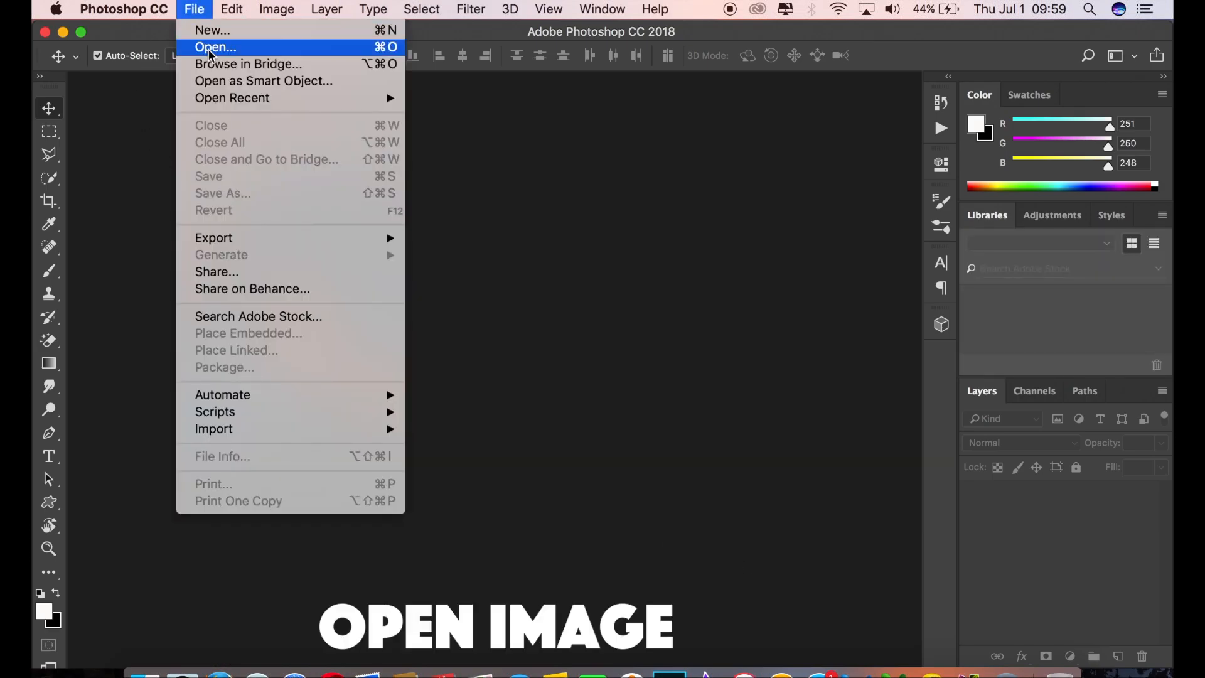
pyautogui.click(211, 48)
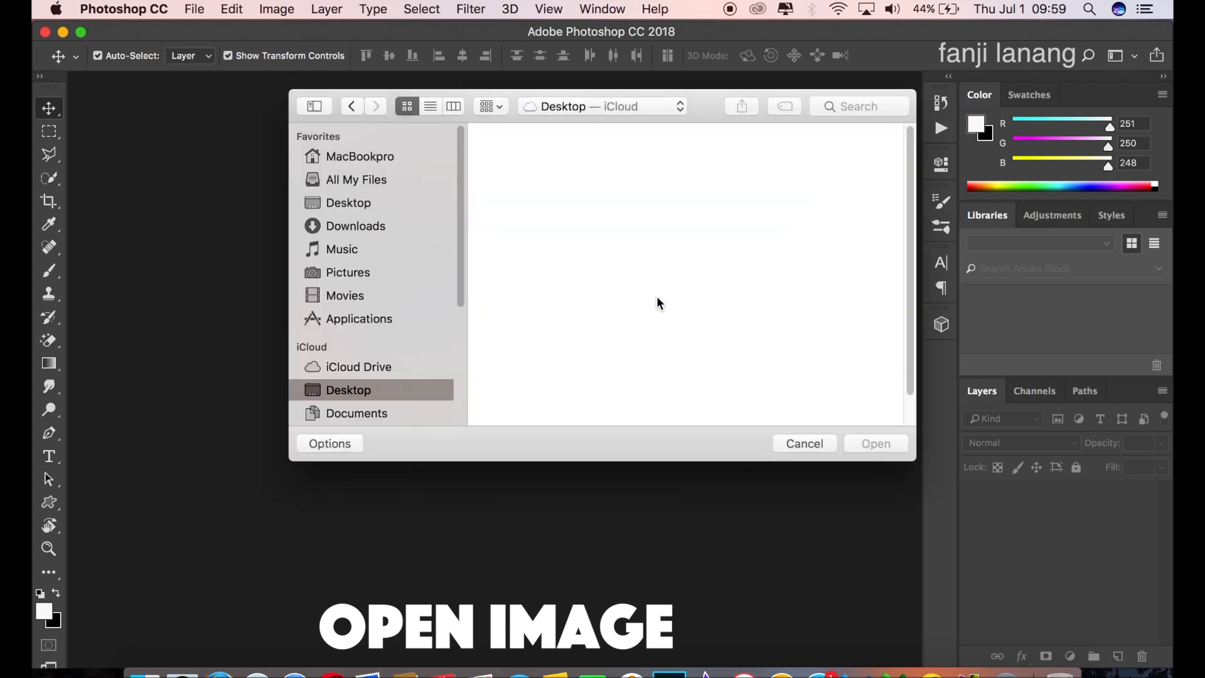
pyautogui.moveTo(911, 157); pyautogui.dragTo(898, 376)
pyautogui.click(648, 388)
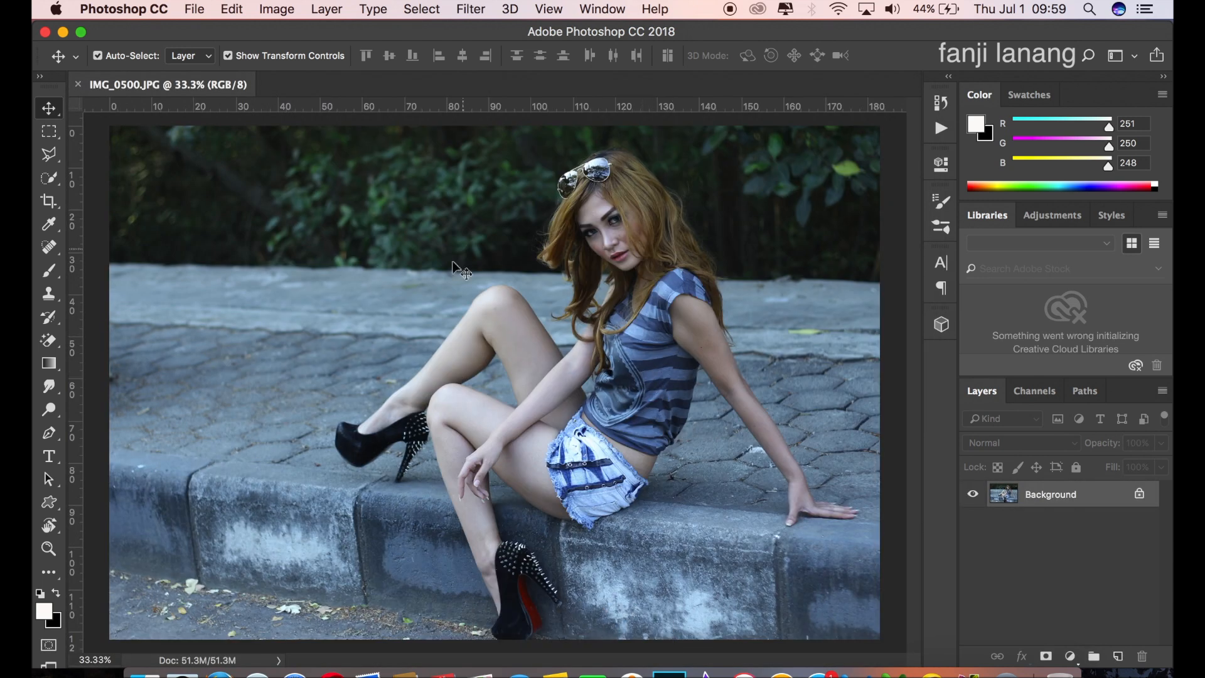
# Duplicate the Background layer and open the copy in the Camera Raw Filter.
pyautogui.moveTo(1055, 496); pyautogui.dragTo(1118, 655)
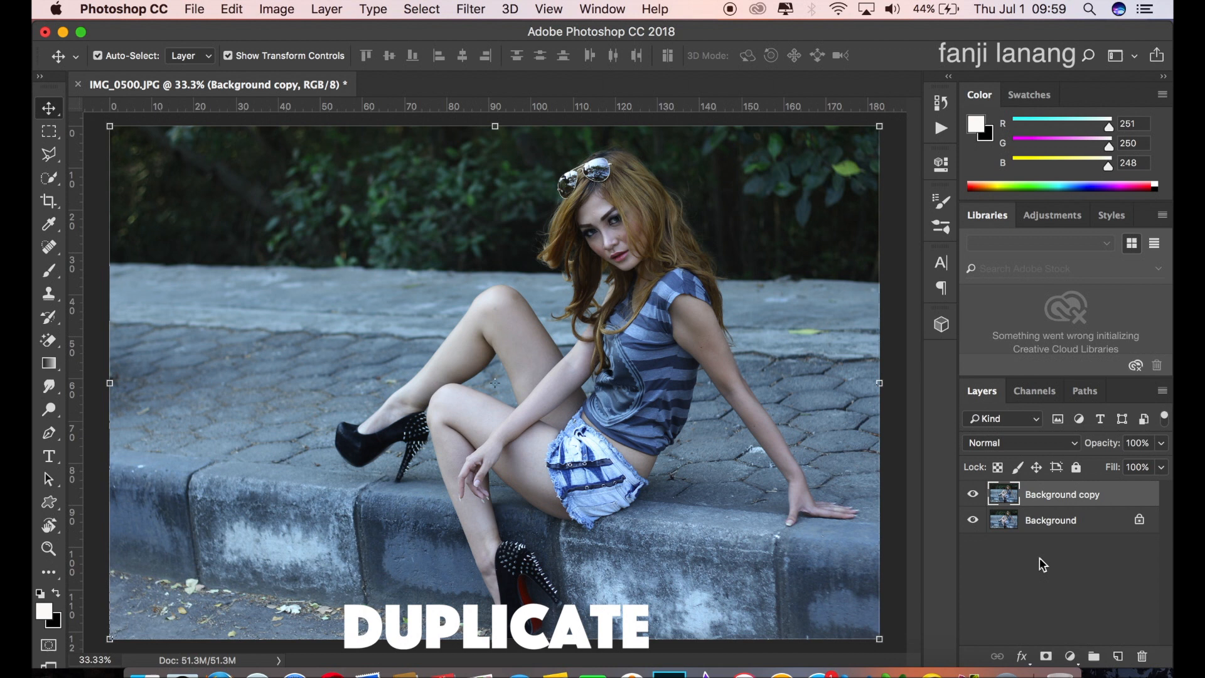
pyautogui.click(472, 10)
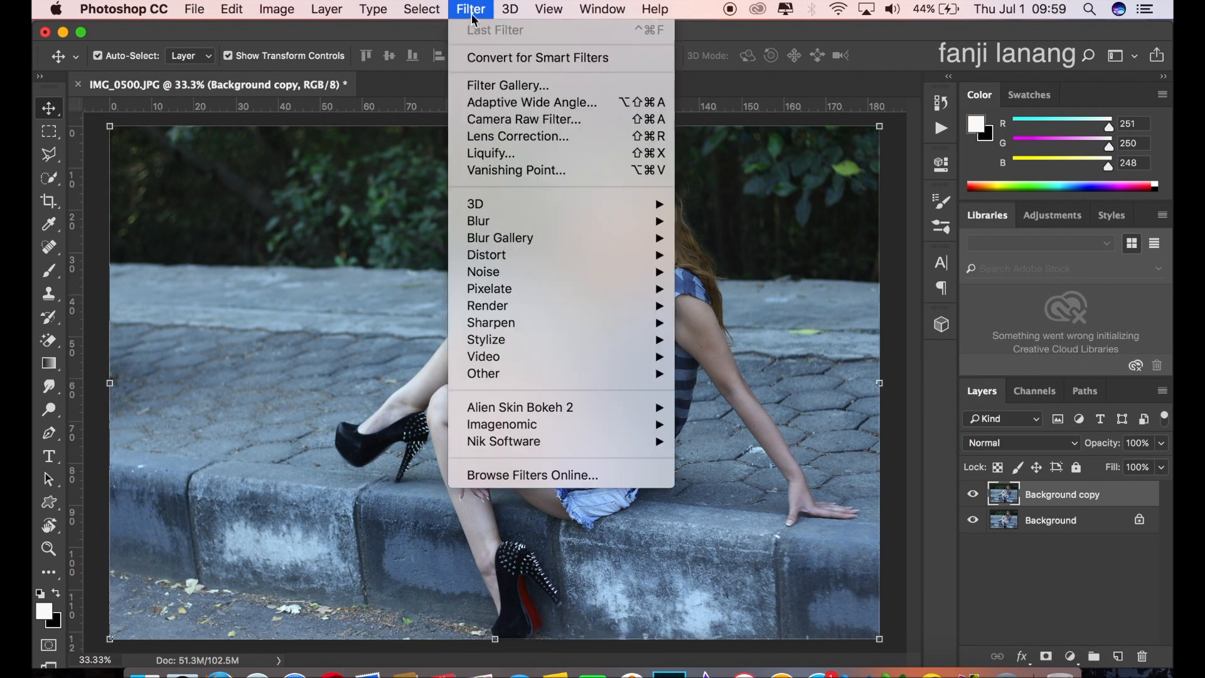
pyautogui.click(508, 120)
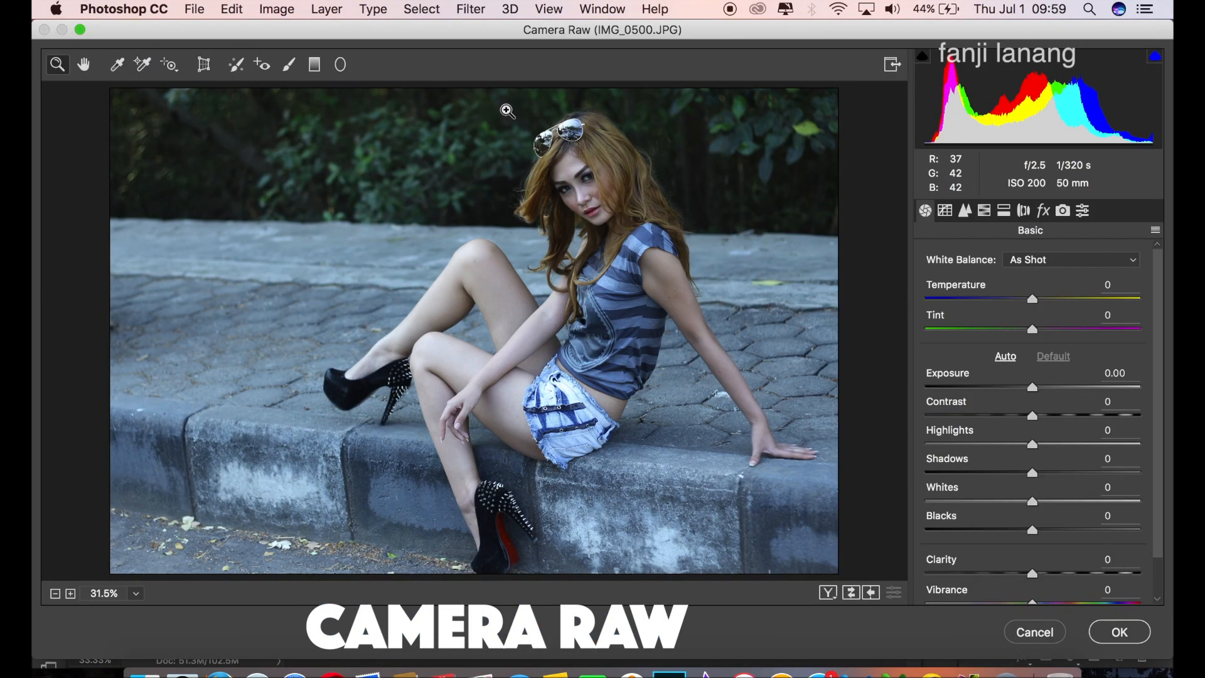
# Shape the RGB point tone curve with the black point at input 15, output 0 and a midpoint at input 128, output 144.
pyautogui.click(946, 211)
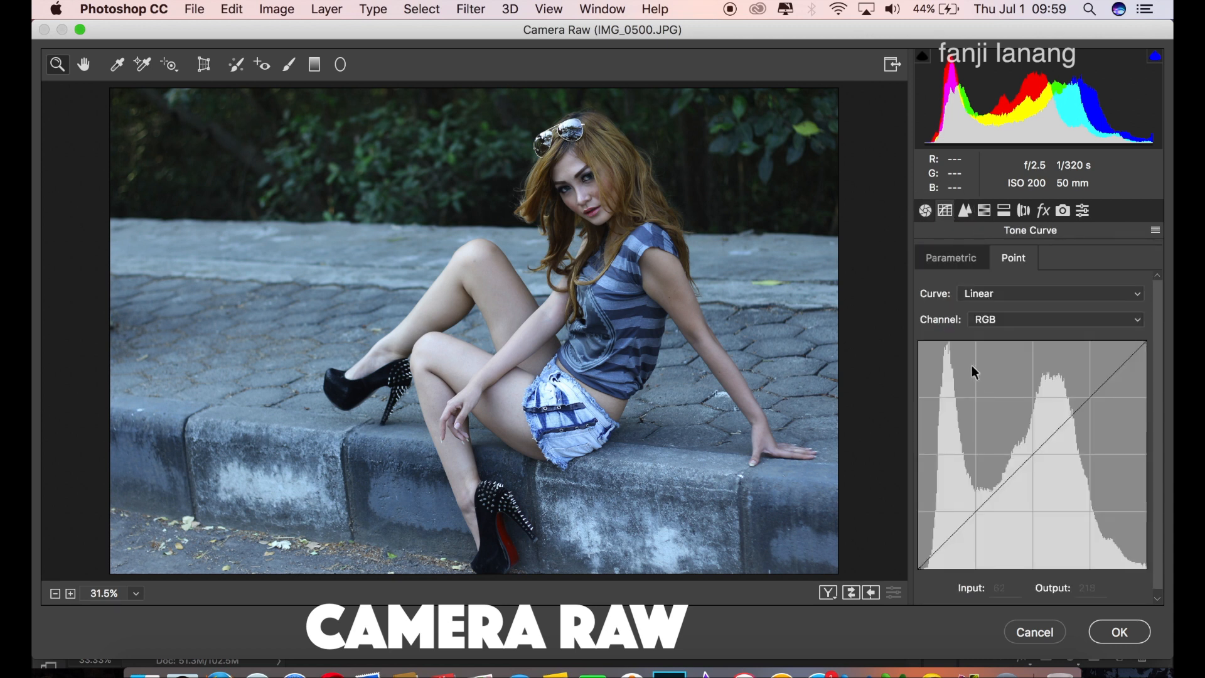
pyautogui.click(921, 569)
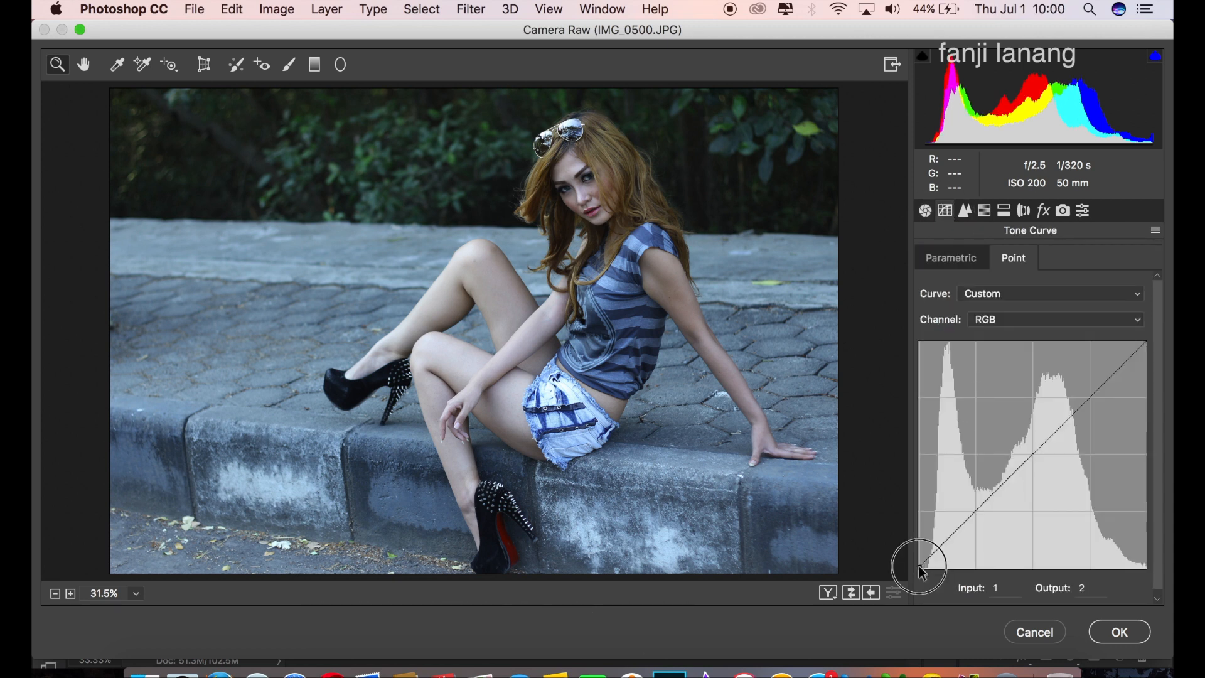
pyautogui.moveTo(922, 573); pyautogui.dragTo(936, 582)
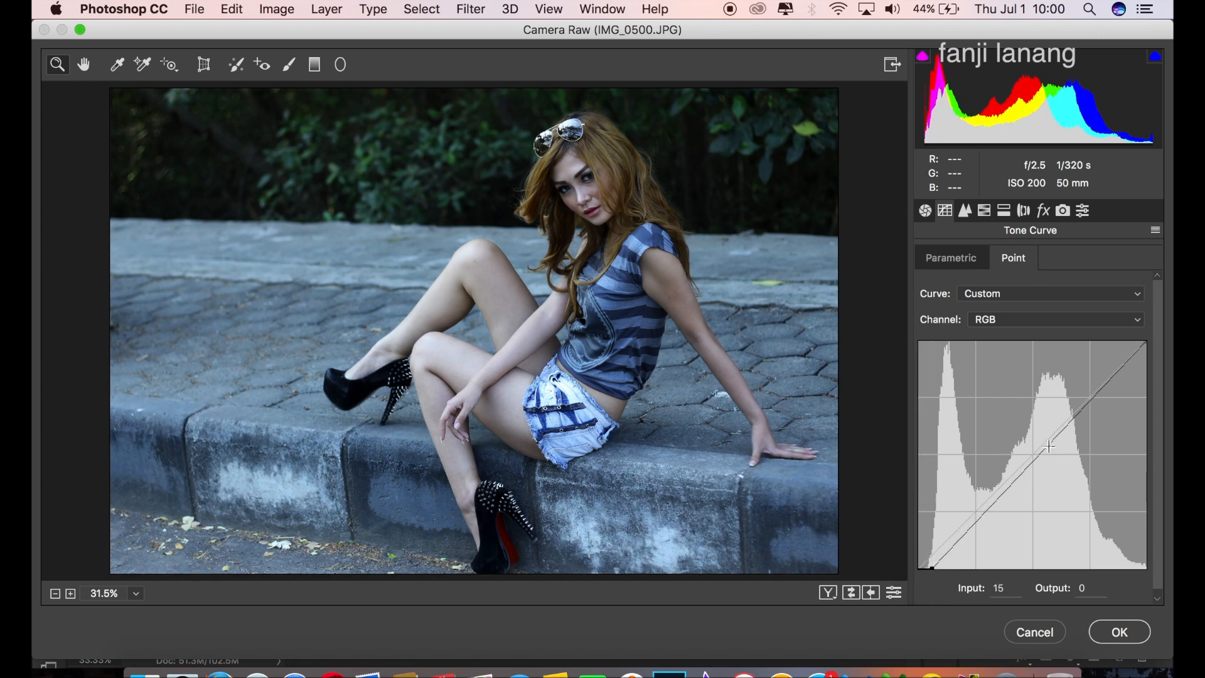
pyautogui.moveTo(1033, 448); pyautogui.dragTo(1032, 439)
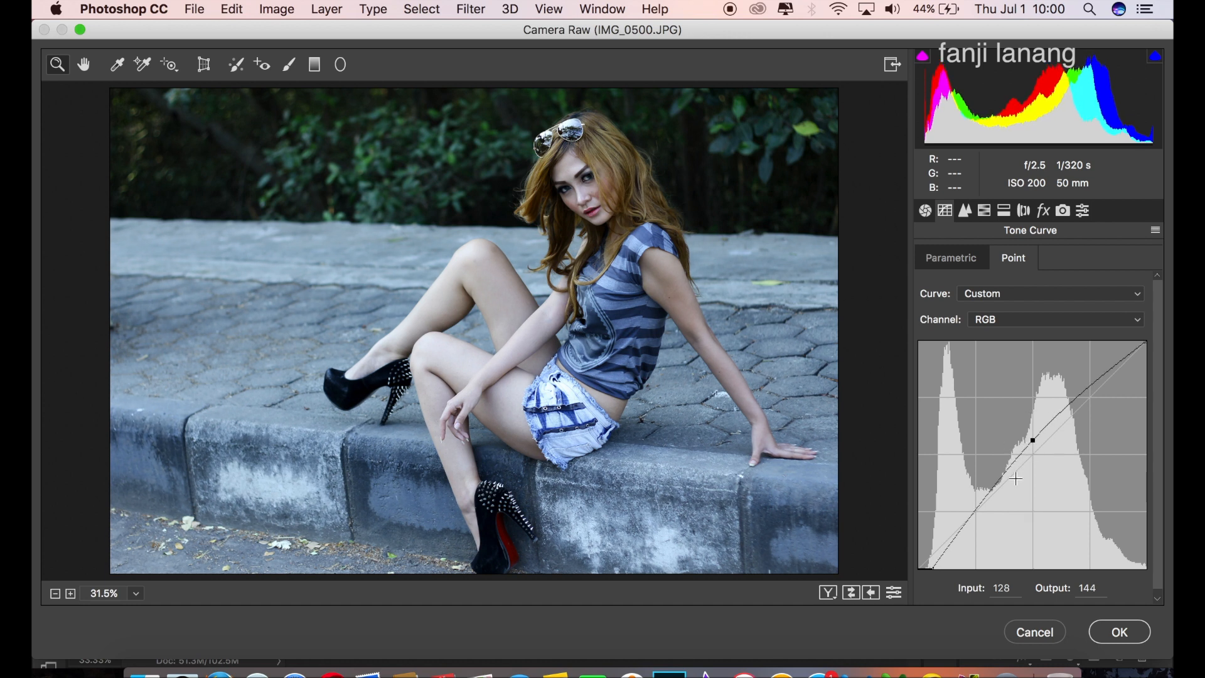
# Set the HSL hues to Oranges +5, Yellows -10, Greens -40, Aquas +25 and Blues +15.
pyautogui.click(966, 213)
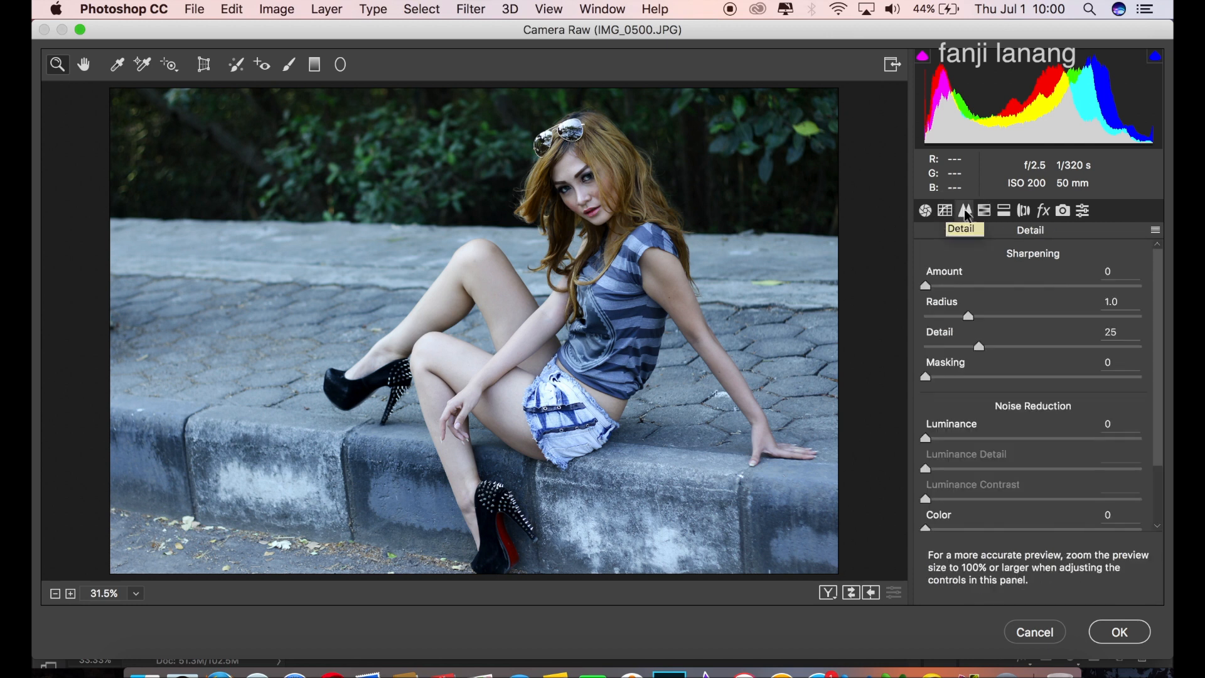
pyautogui.click(984, 211)
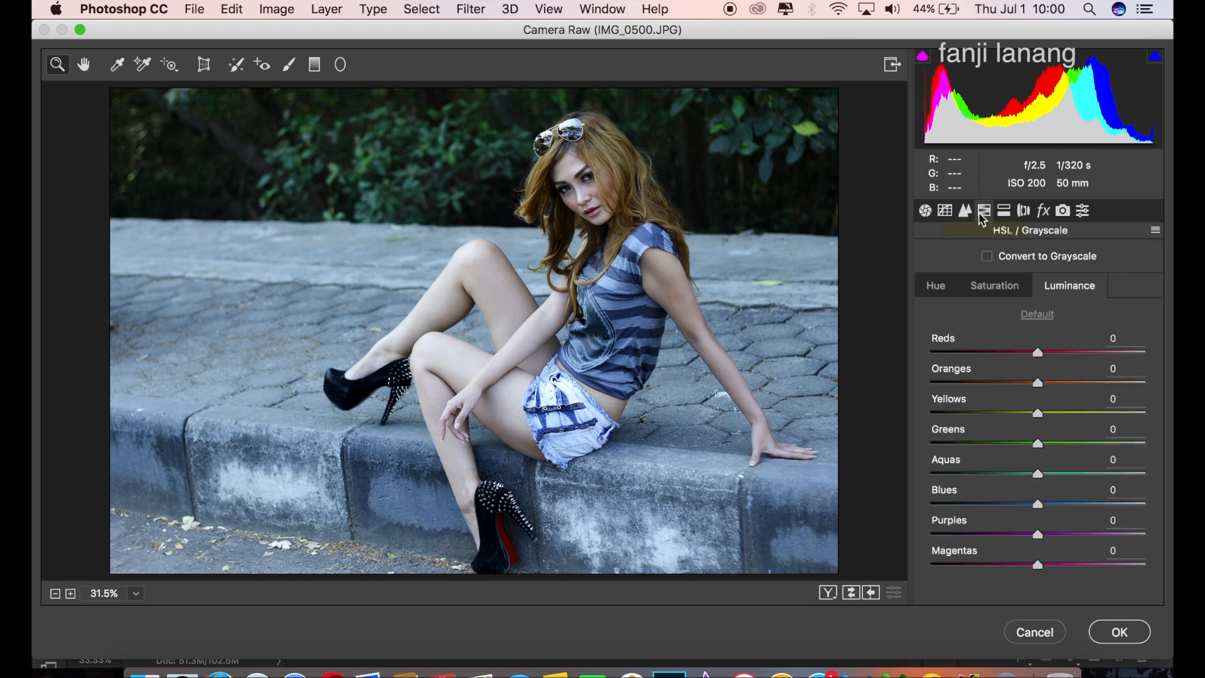
pyautogui.click(943, 290)
pyautogui.moveTo(1042, 381); pyautogui.dragTo(997, 450)
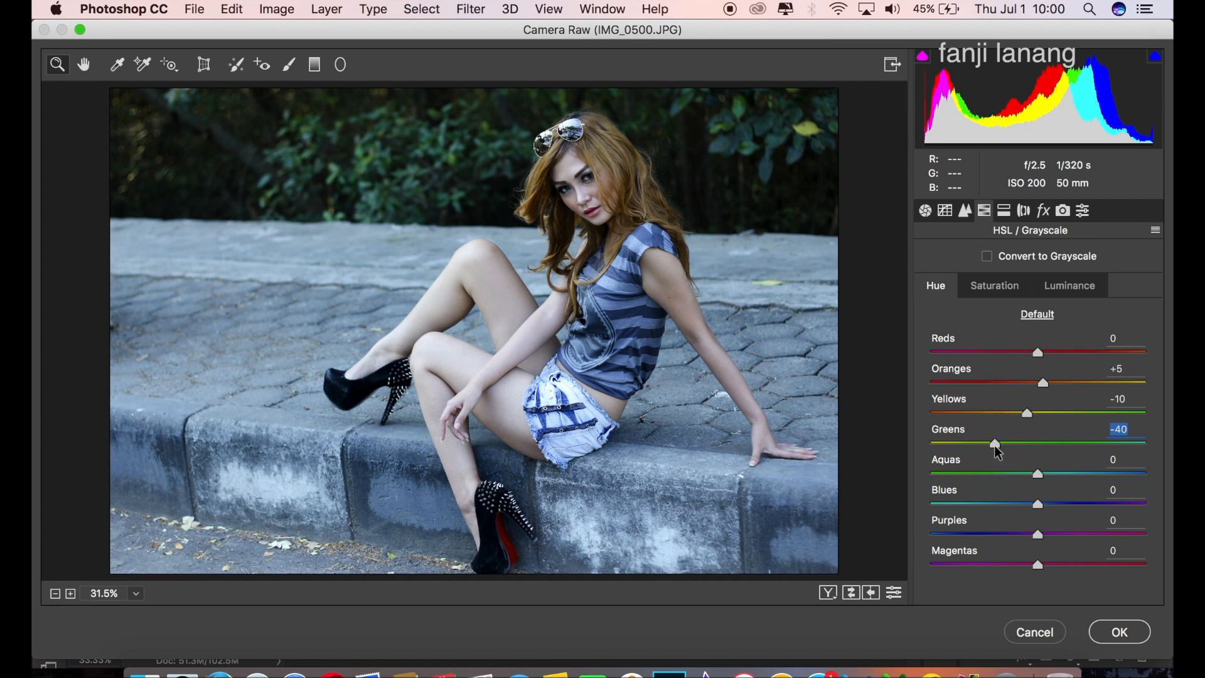
pyautogui.moveTo(1060, 474); pyautogui.dragTo(1069, 484)
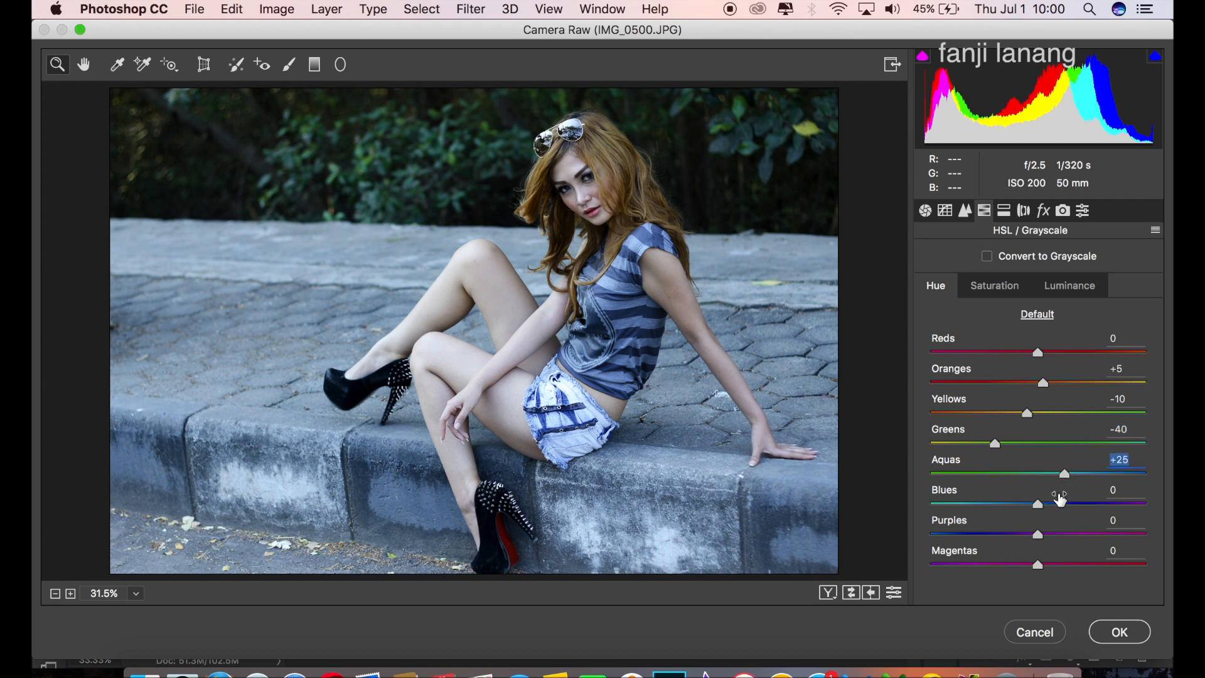
pyautogui.moveTo(1048, 508); pyautogui.dragTo(1057, 512)
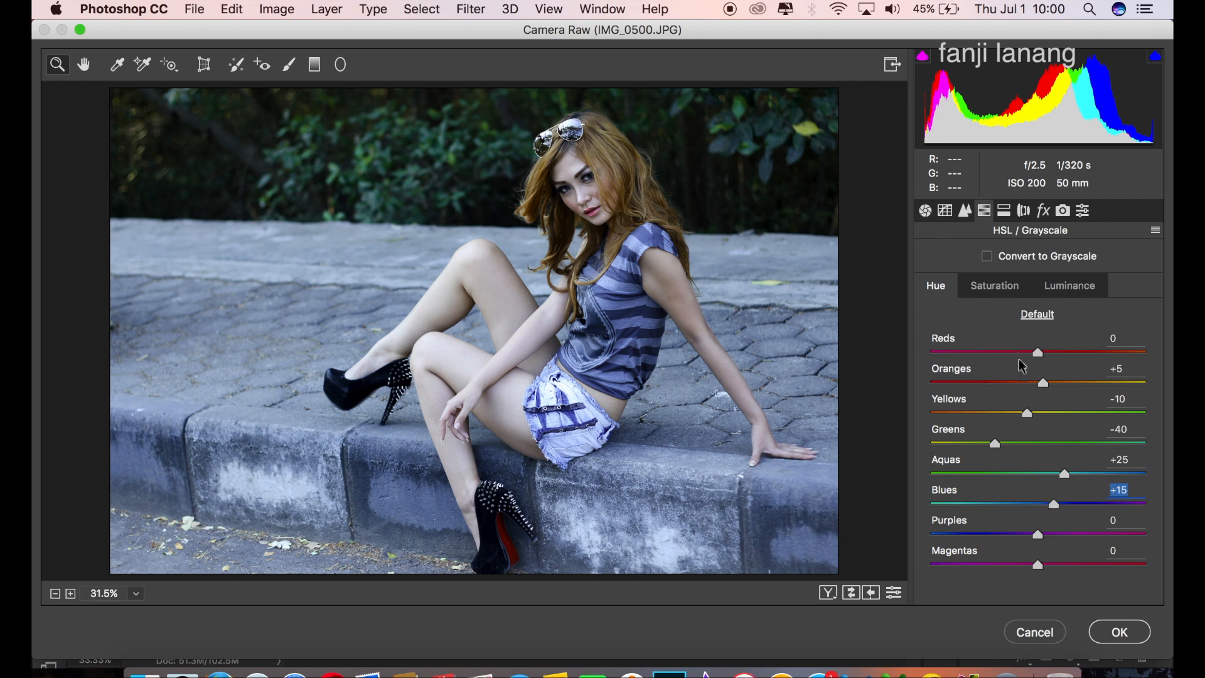
# Set HSL saturation to Aquas +10 and Blues +20, and luminance to Reds +10 and Oranges +29.
pyautogui.click(981, 290)
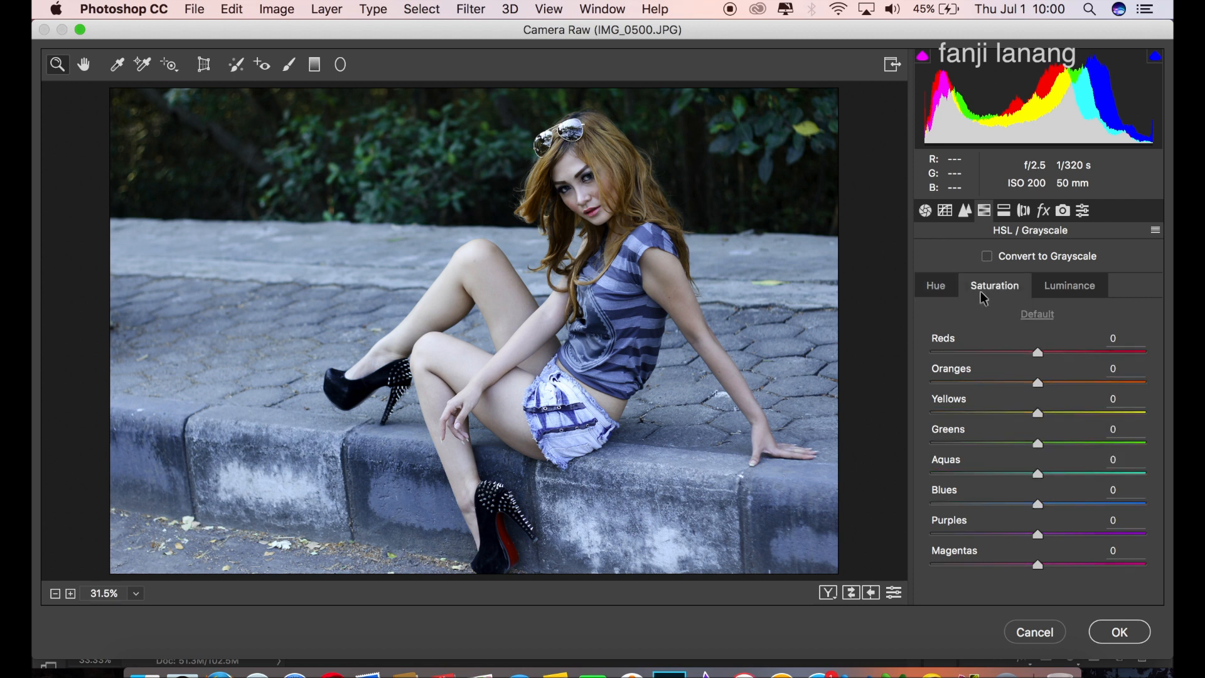
pyautogui.moveTo(1040, 467); pyautogui.dragTo(1060, 505)
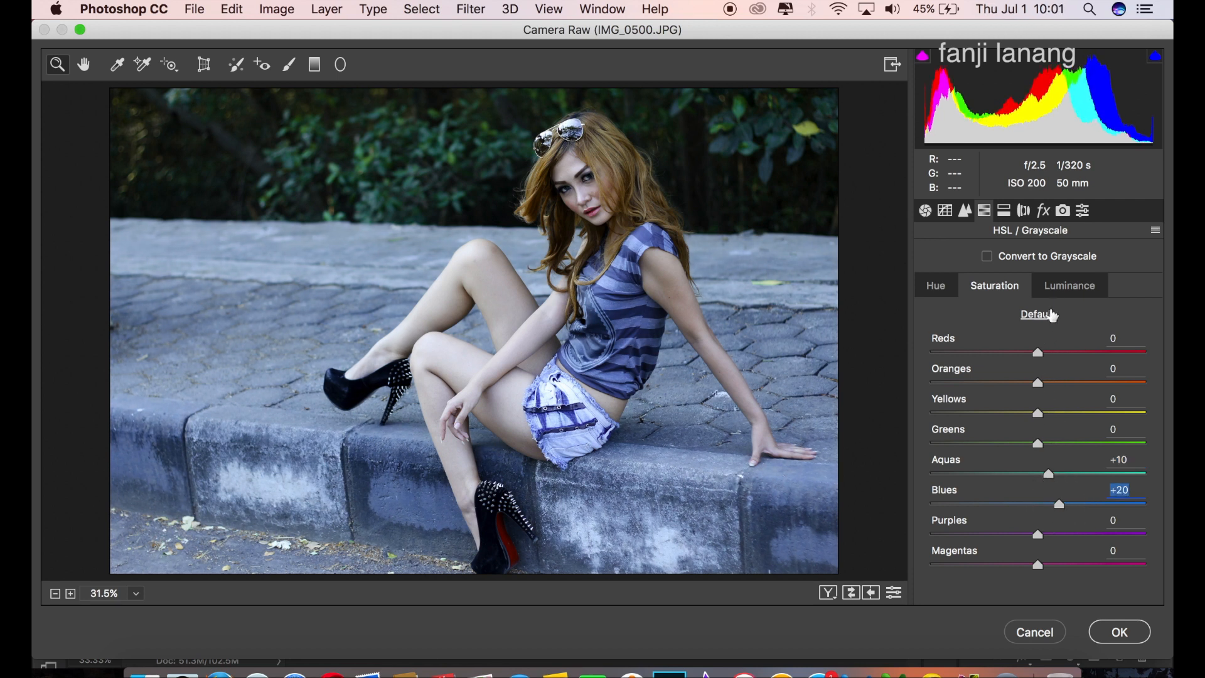
pyautogui.click(1054, 286)
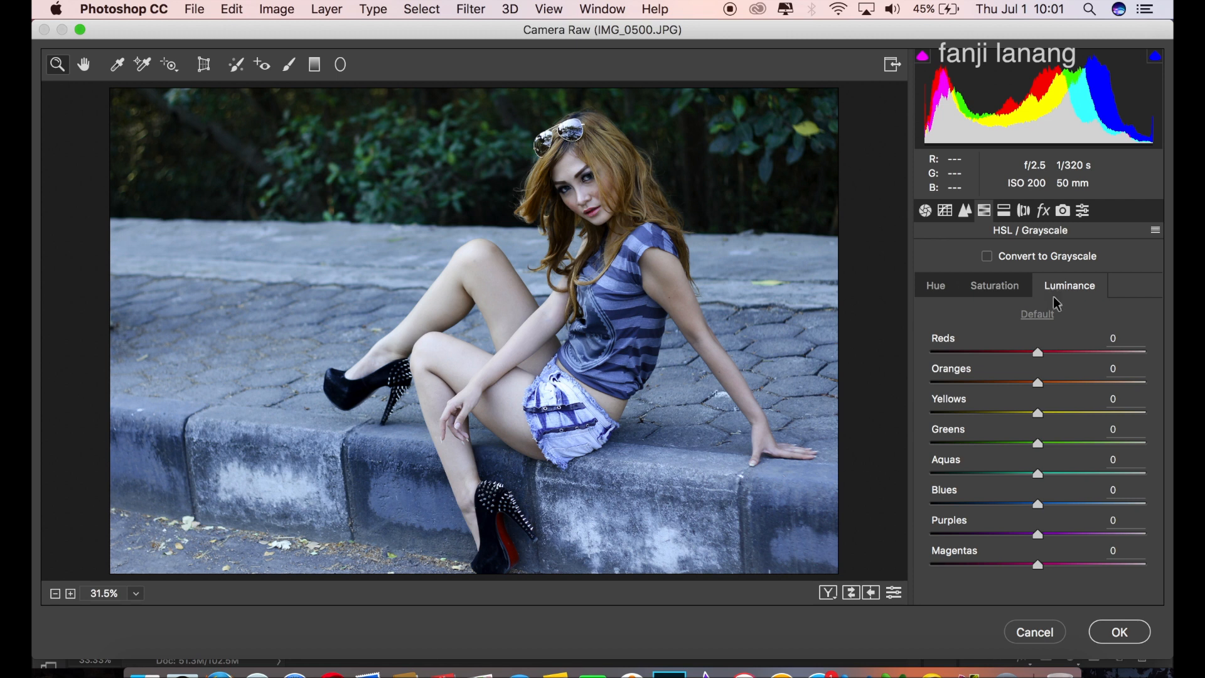
pyautogui.moveTo(1038, 349); pyautogui.dragTo(1071, 398)
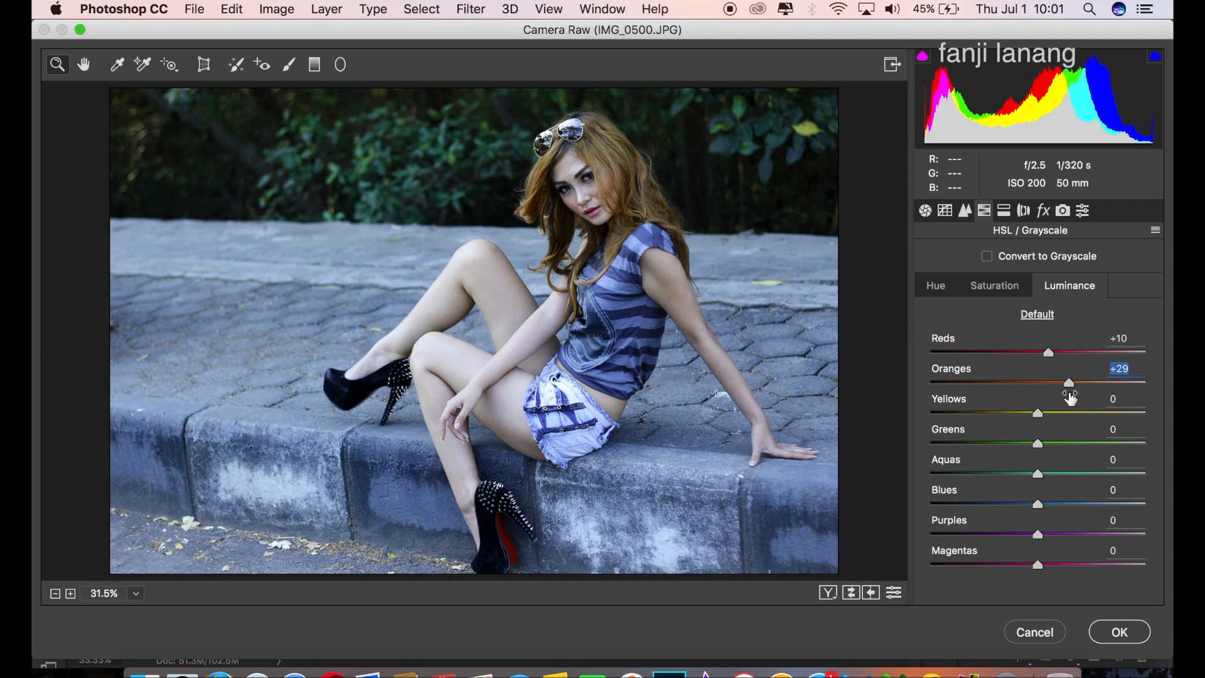
# Apply split toning with highlights at hue 93 and saturation 15, and shadows at saturation 15.
pyautogui.click(1005, 213)
pyautogui.moveTo(984, 284); pyautogui.dragTo(989, 290)
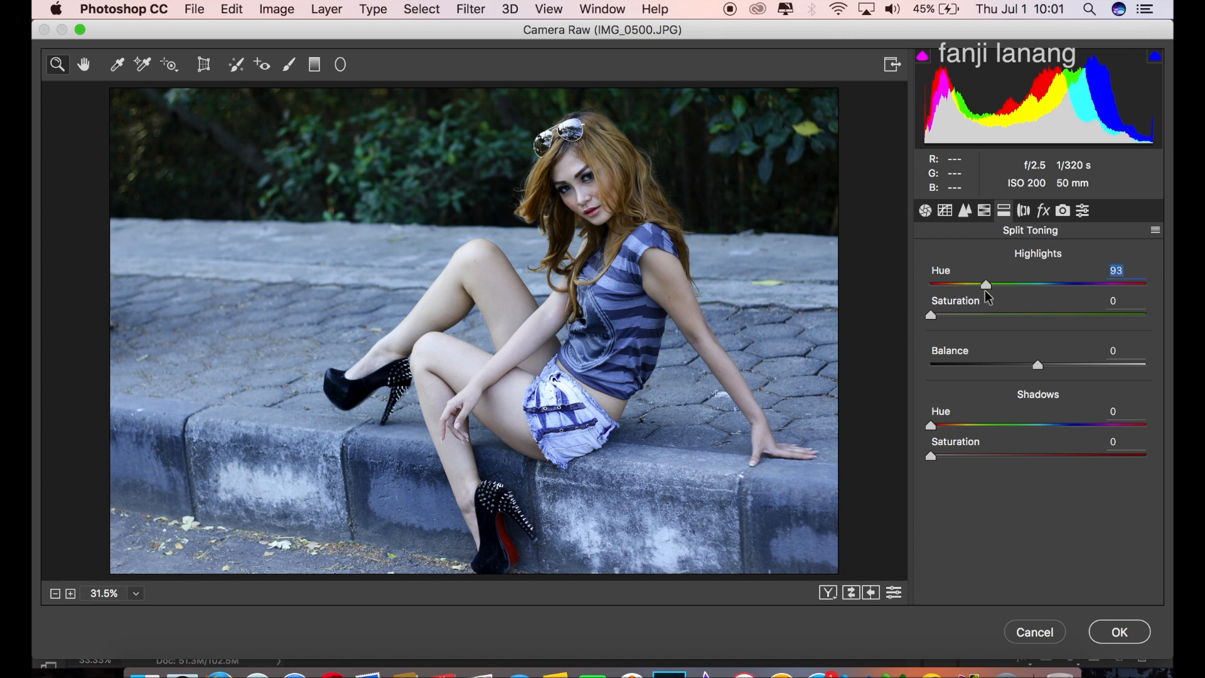
pyautogui.click(964, 316)
pyautogui.moveTo(965, 320); pyautogui.dragTo(966, 322)
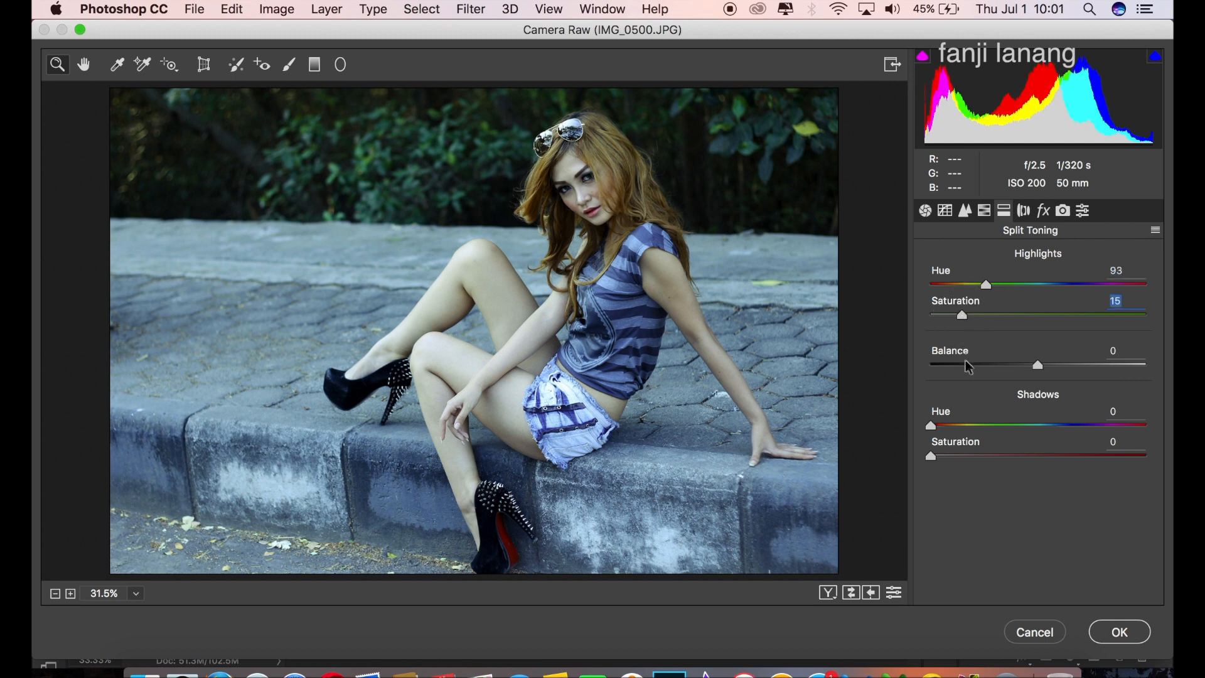
pyautogui.moveTo(946, 457); pyautogui.dragTo(963, 462)
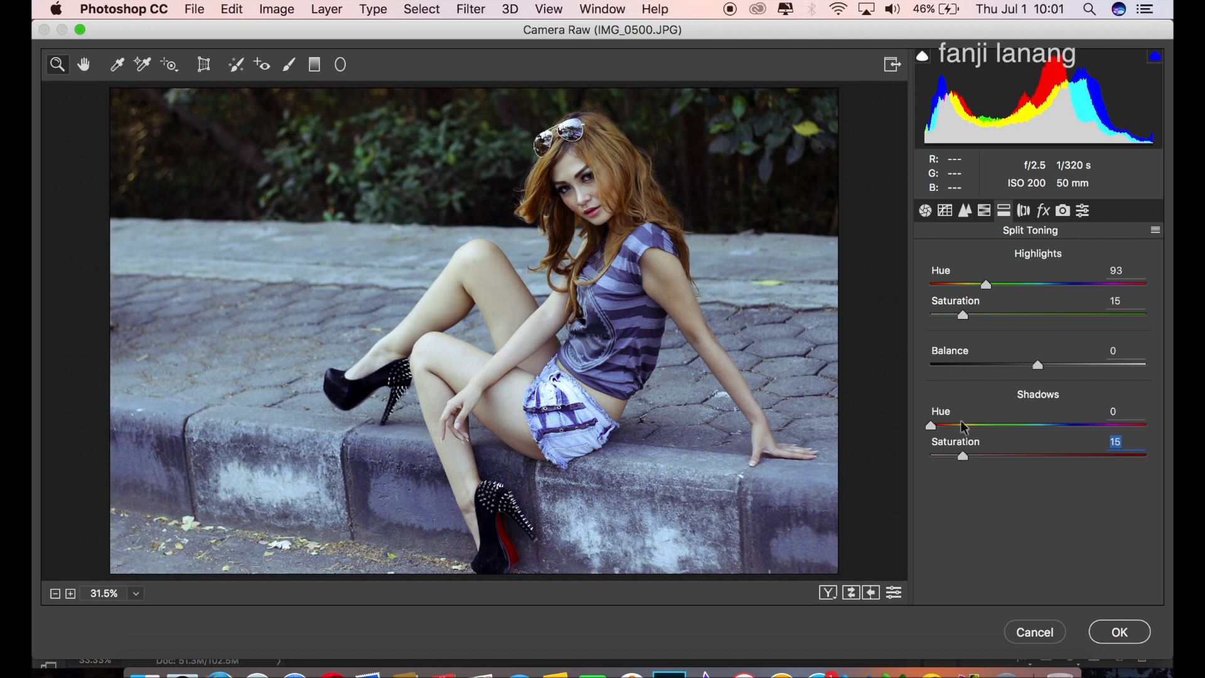
# In Camera Calibration, set the Red Primary hue to +100, the Green Primary saturation to -100 and its hue to +100.
pyautogui.click(1030, 212)
pyautogui.click(1045, 214)
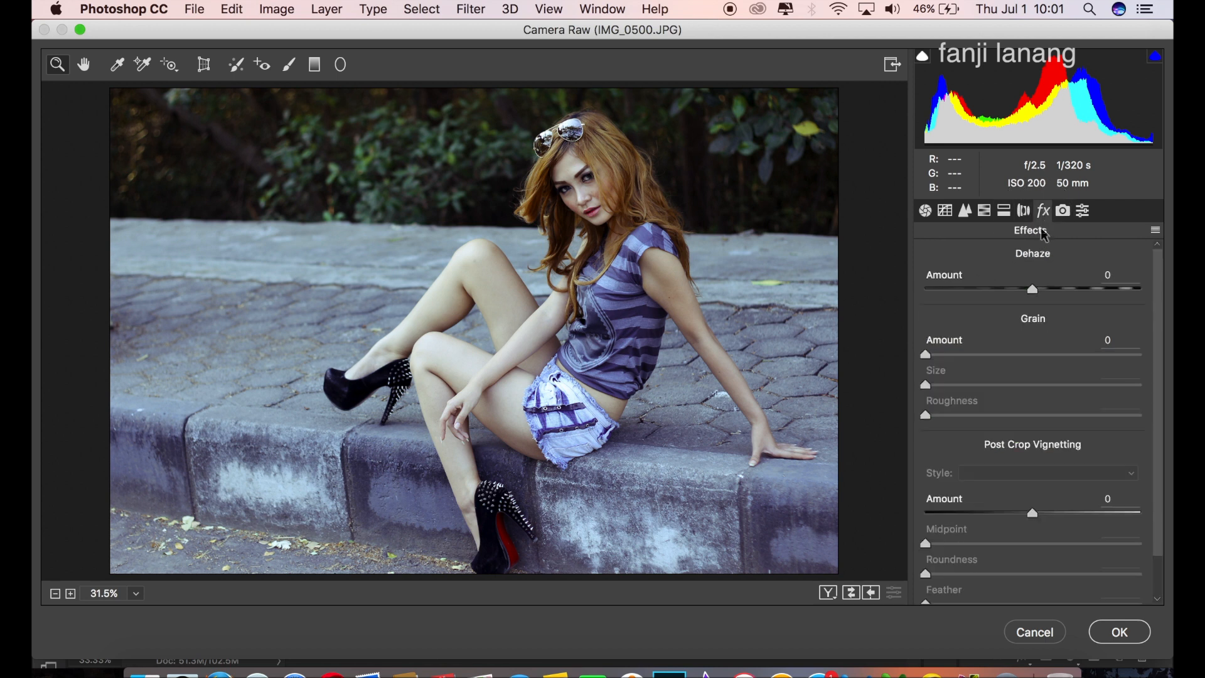
pyautogui.click(1063, 215)
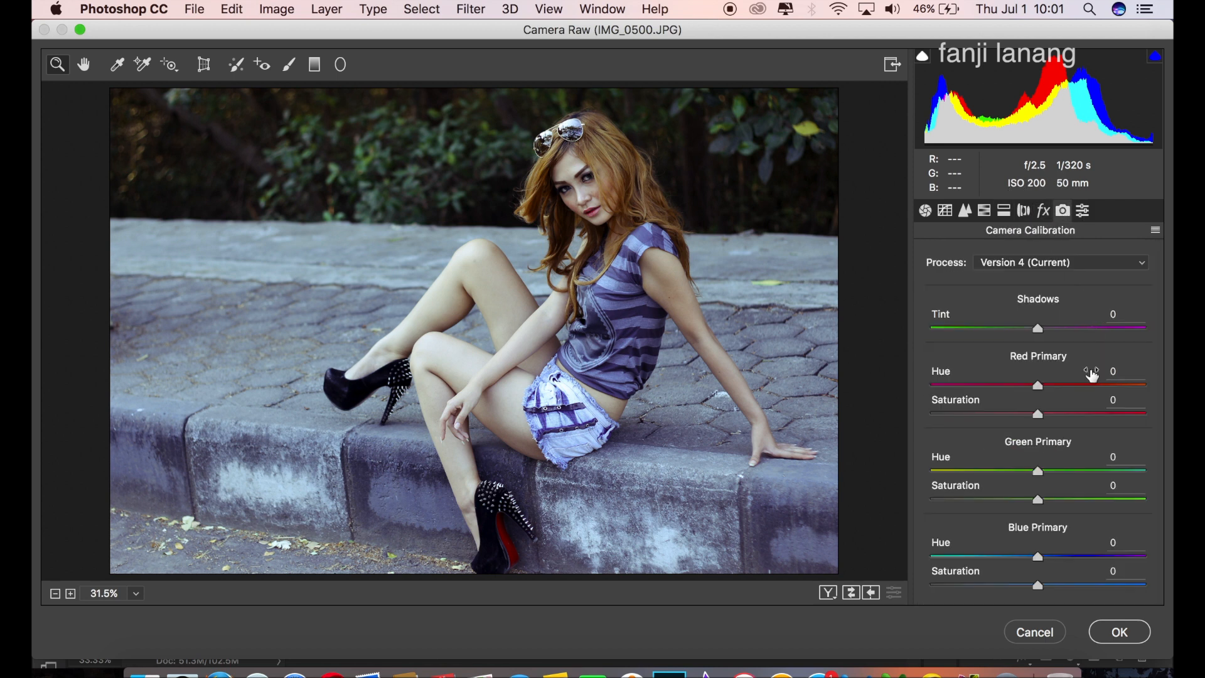
pyautogui.moveTo(1084, 381); pyautogui.dragTo(1158, 393)
pyautogui.moveTo(1038, 501); pyautogui.dragTo(931, 501)
pyautogui.moveTo(1038, 471); pyautogui.dragTo(1166, 467)
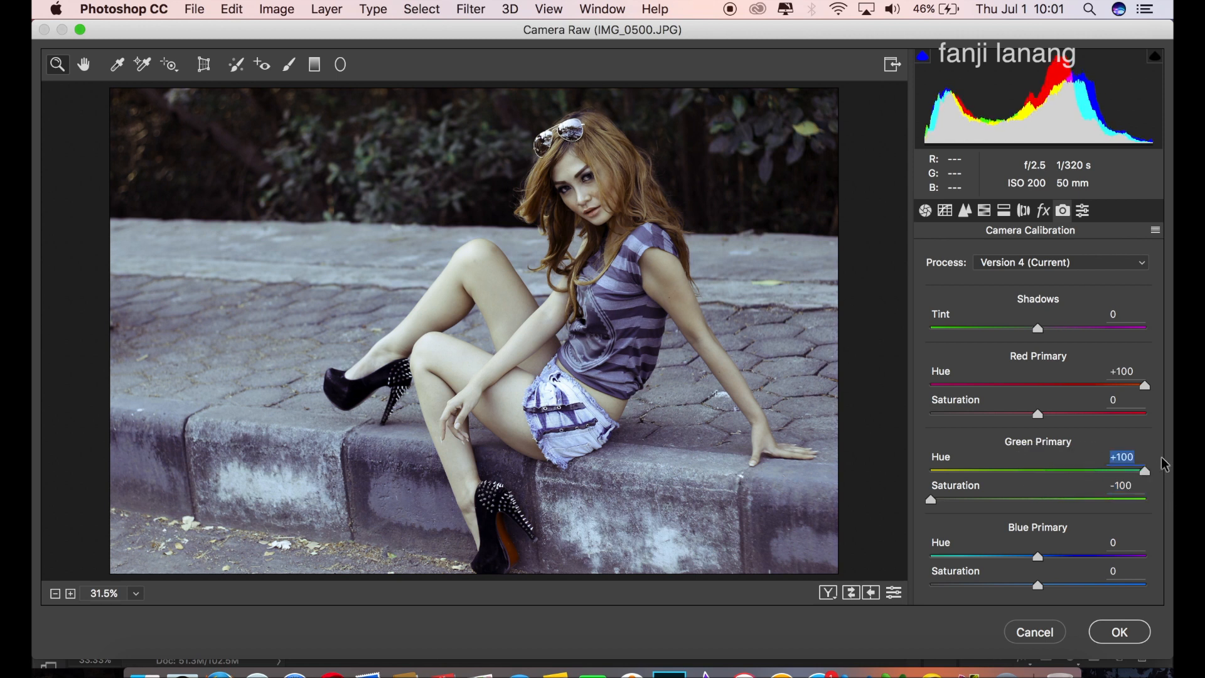
# Set the Blue Primary hue to -100 and saturation to +100, compare before and after views, and apply the Camera Raw adjustments.
pyautogui.moveTo(1038, 557); pyautogui.dragTo(912, 567)
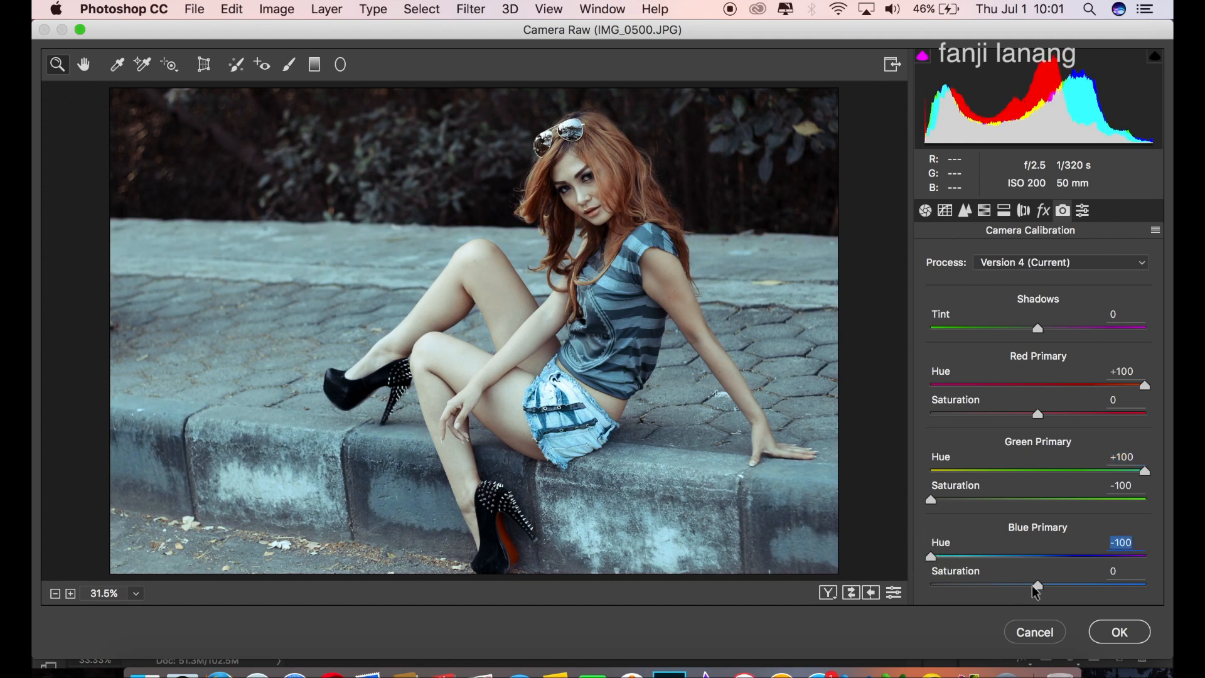
pyautogui.moveTo(1038, 591); pyautogui.dragTo(1162, 597)
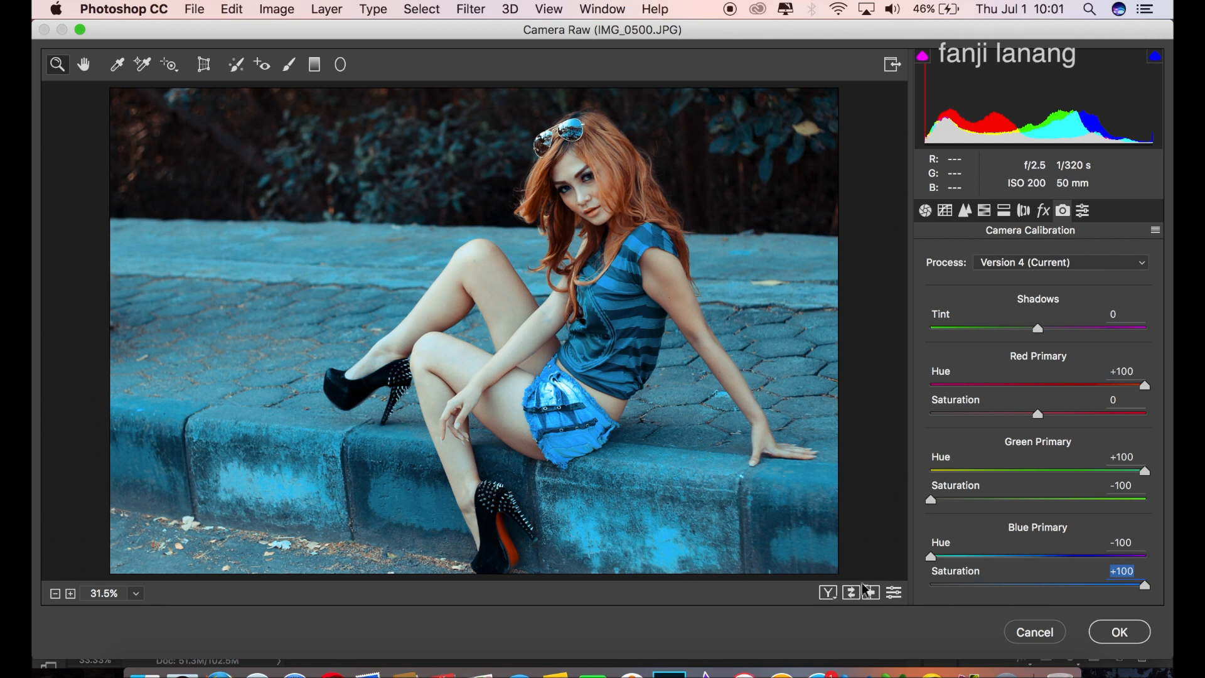
pyautogui.click(828, 593)
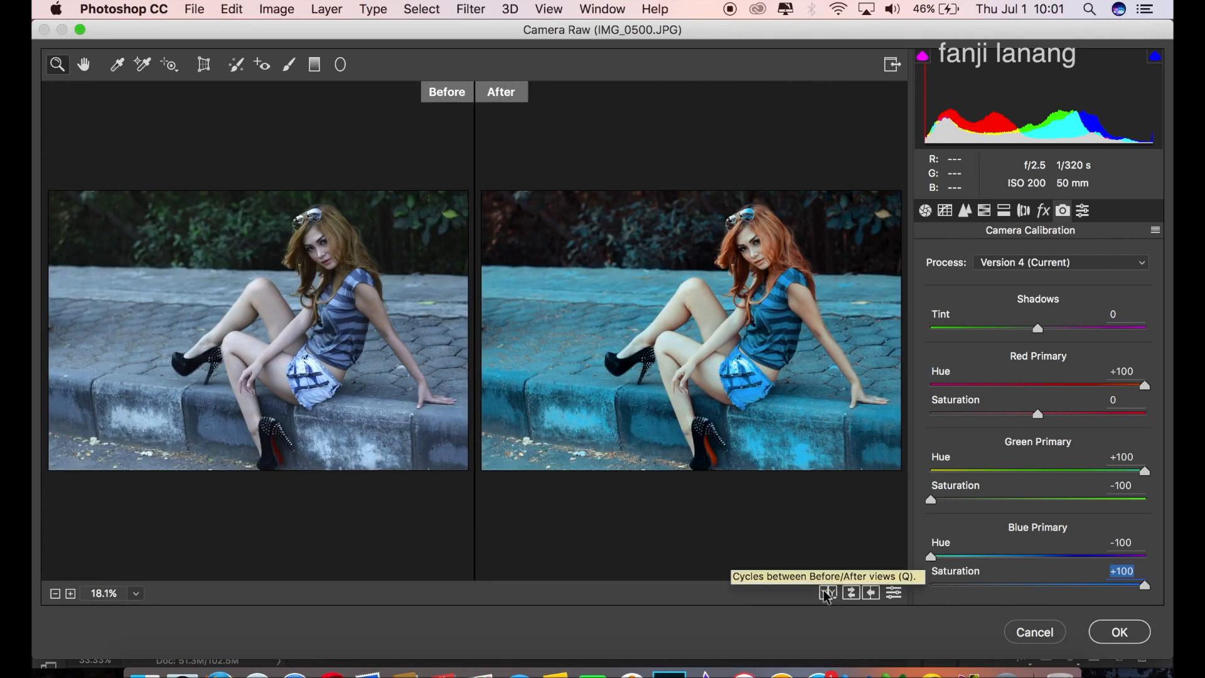
pyautogui.click(1100, 631)
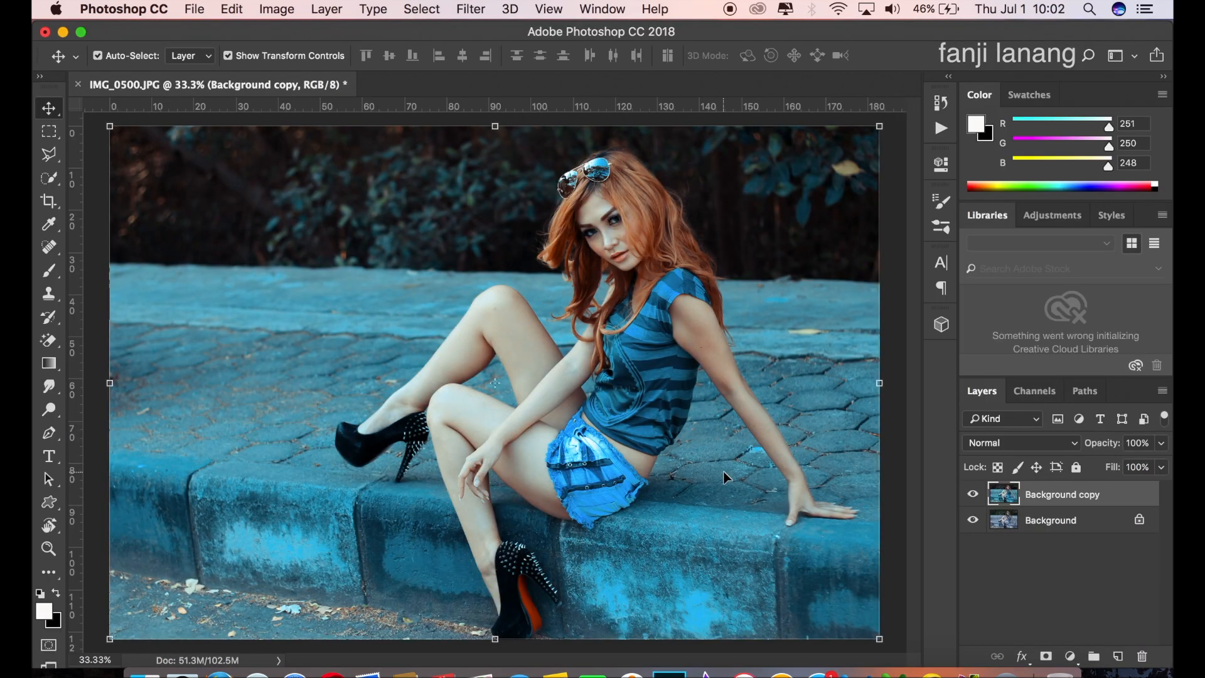
# Add a reversed Gradient fill layer with Radial style and move its centre to the woman's upper chest.
pyautogui.click(1073, 655)
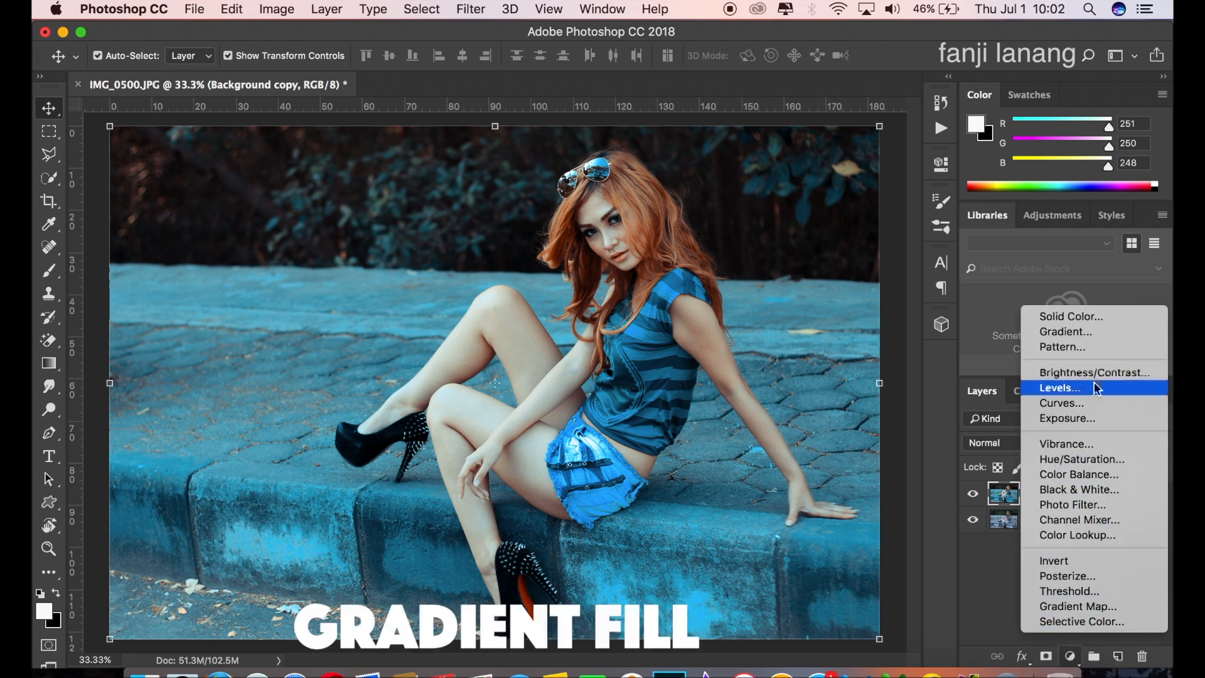
pyautogui.click(1097, 332)
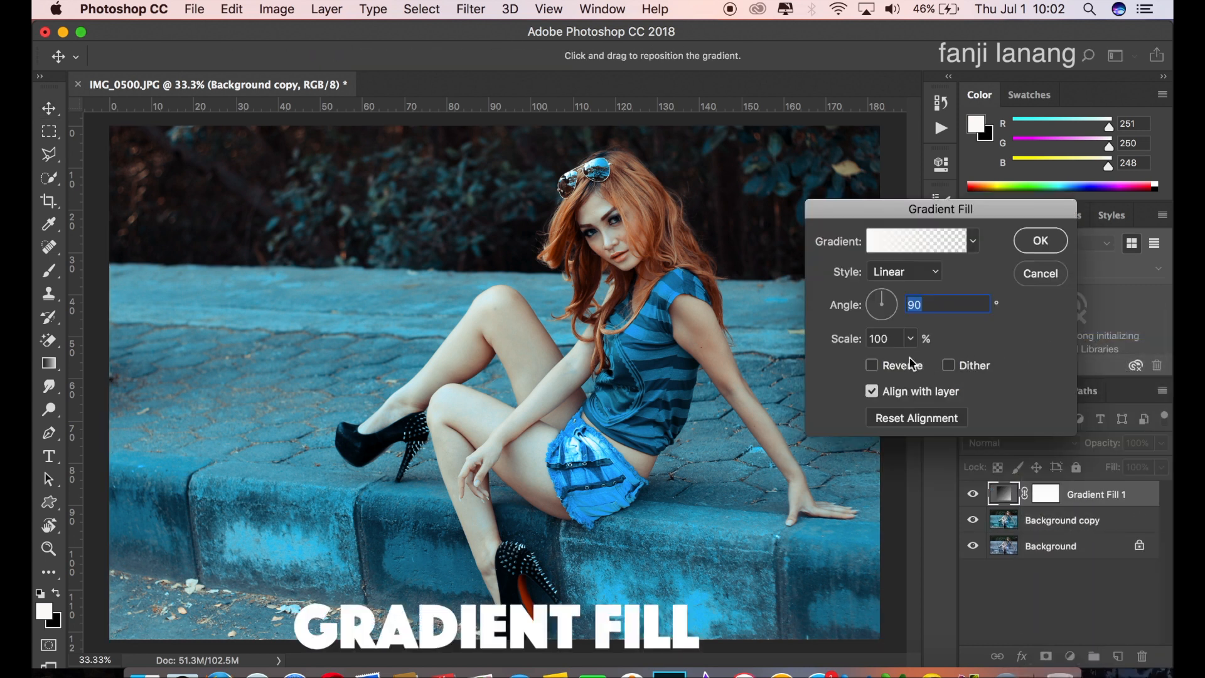
pyautogui.click(892, 367)
pyautogui.click(910, 271)
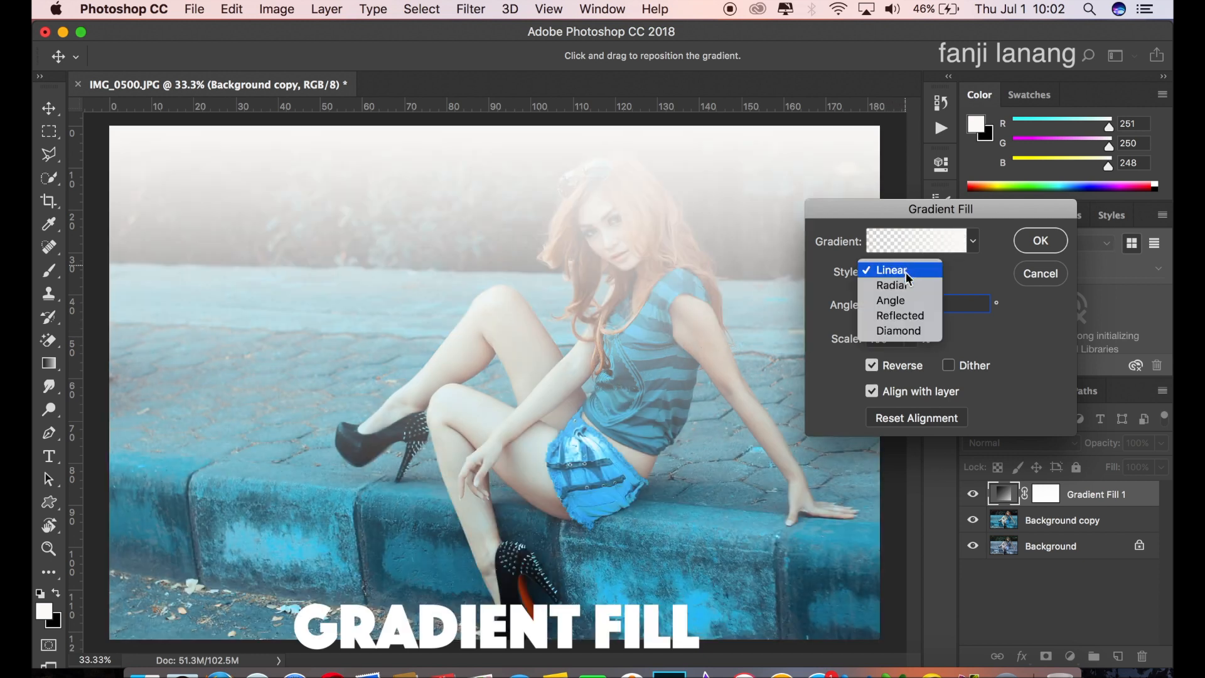
pyautogui.click(902, 285)
pyautogui.moveTo(539, 374); pyautogui.dragTo(612, 294)
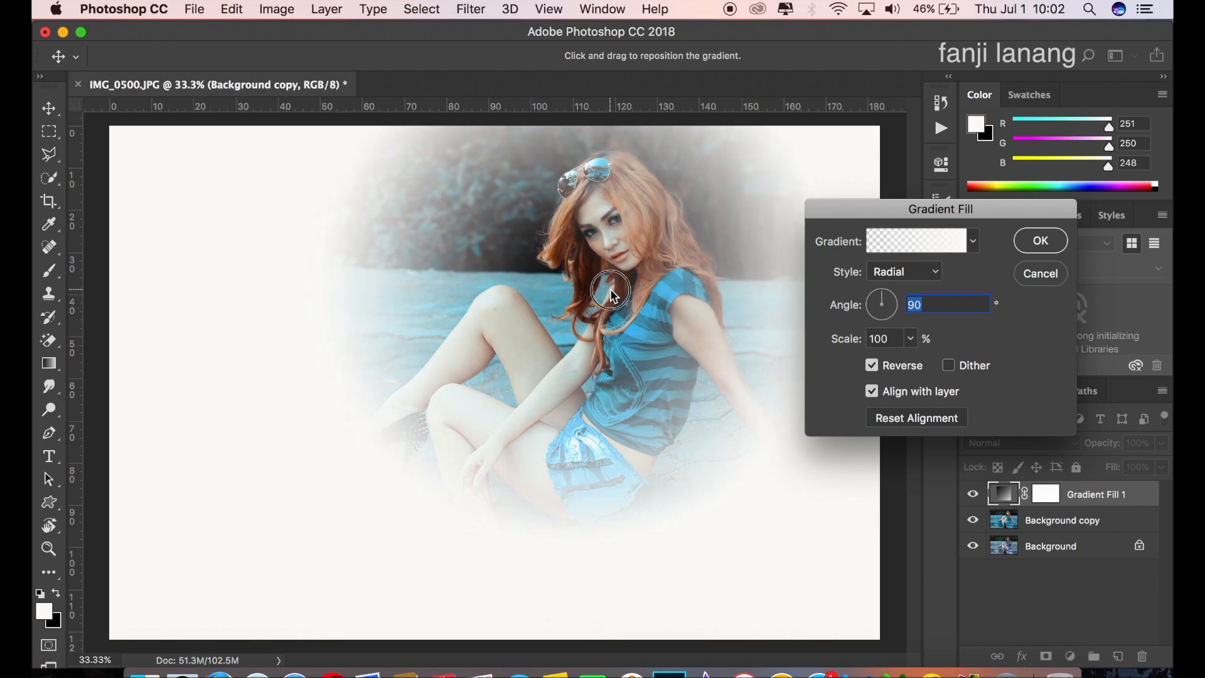
# Change the fill's gradient to the grey transparent preset at the end of the preset collection.
pyautogui.click(904, 242)
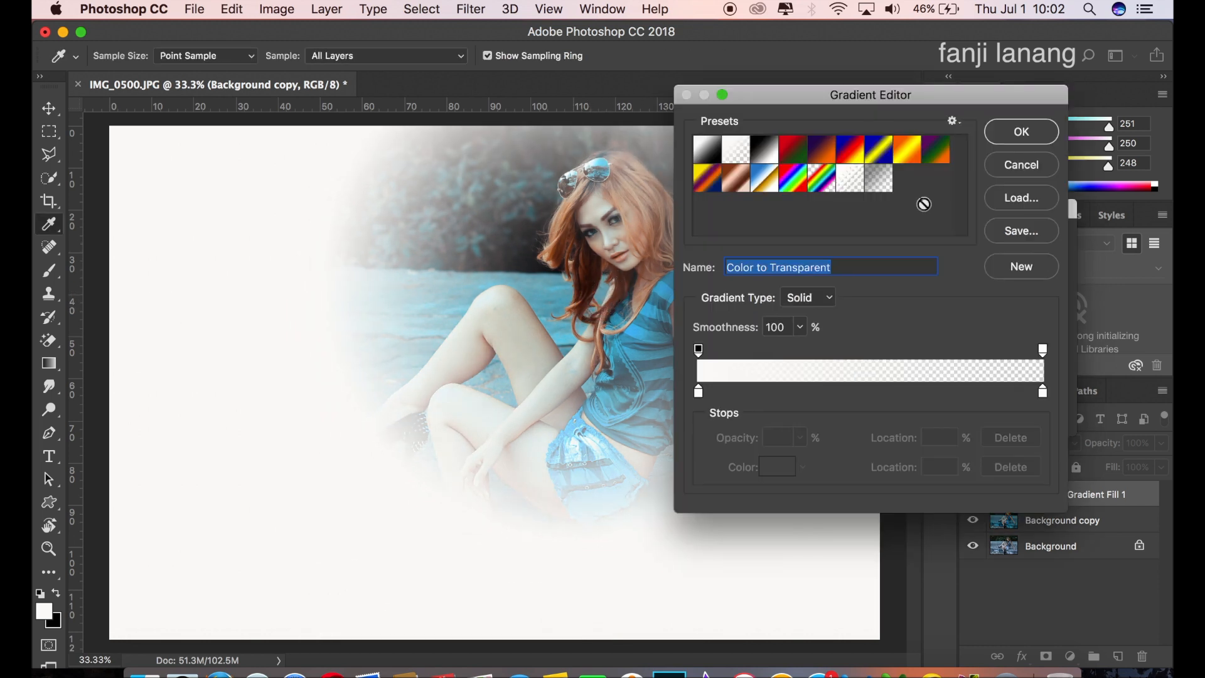
pyautogui.click(885, 179)
pyautogui.click(999, 139)
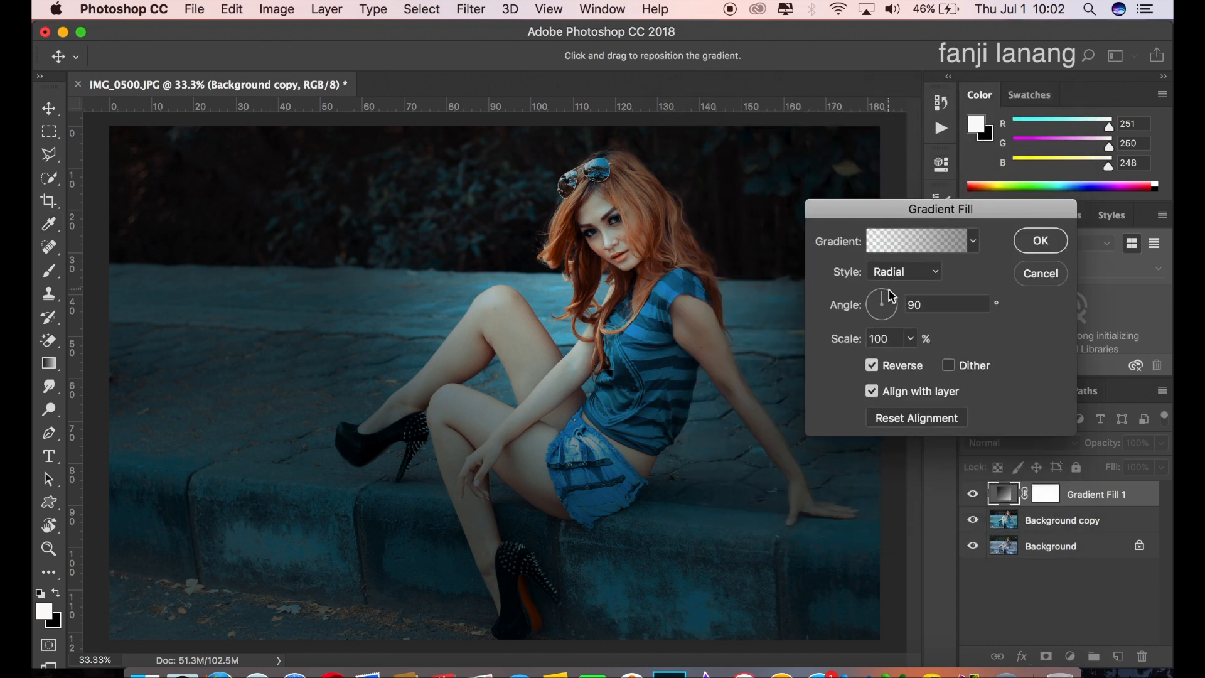
# Set the gradient fill's angle to 41.82° and scale to 275%, apply it, and compare the photo without and with the fill layer.
pyautogui.click(910, 339)
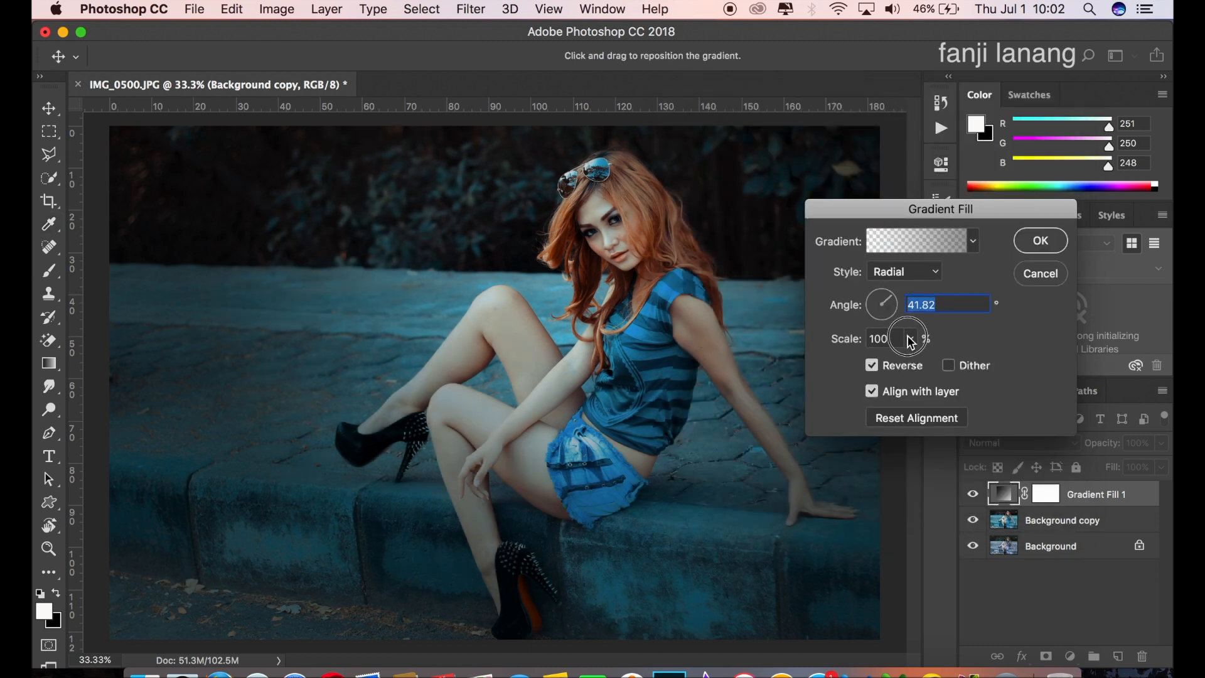
pyautogui.moveTo(909, 358); pyautogui.dragTo(924, 363)
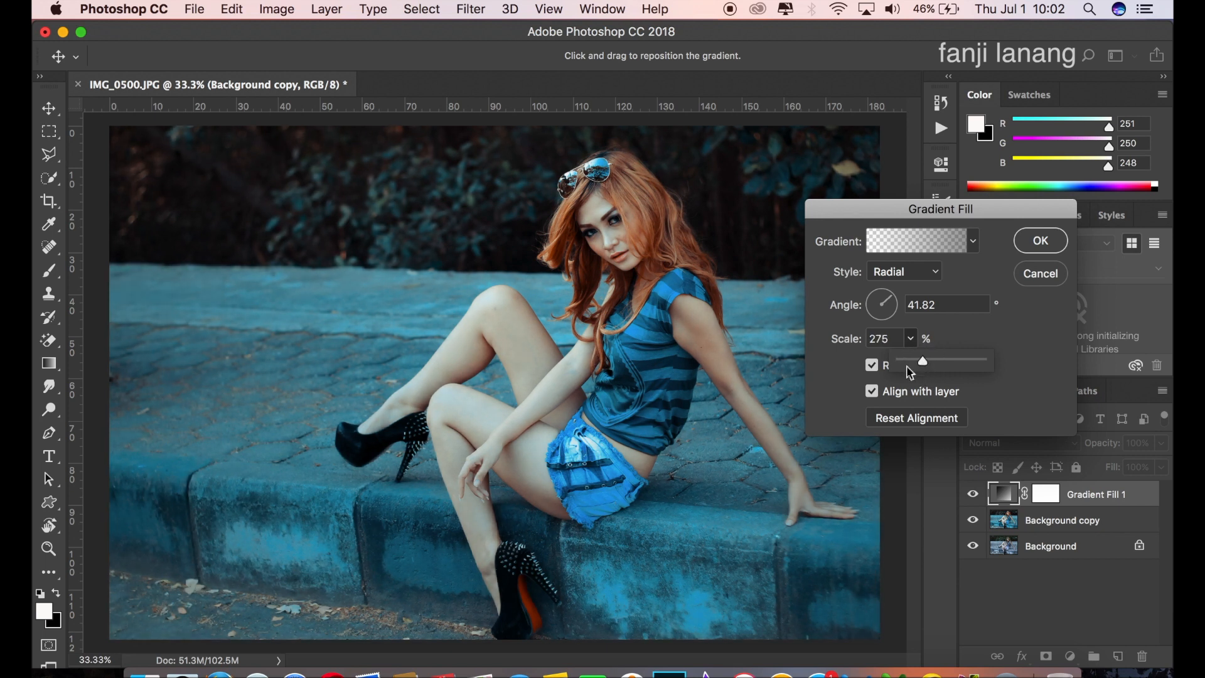
pyautogui.click(1020, 246)
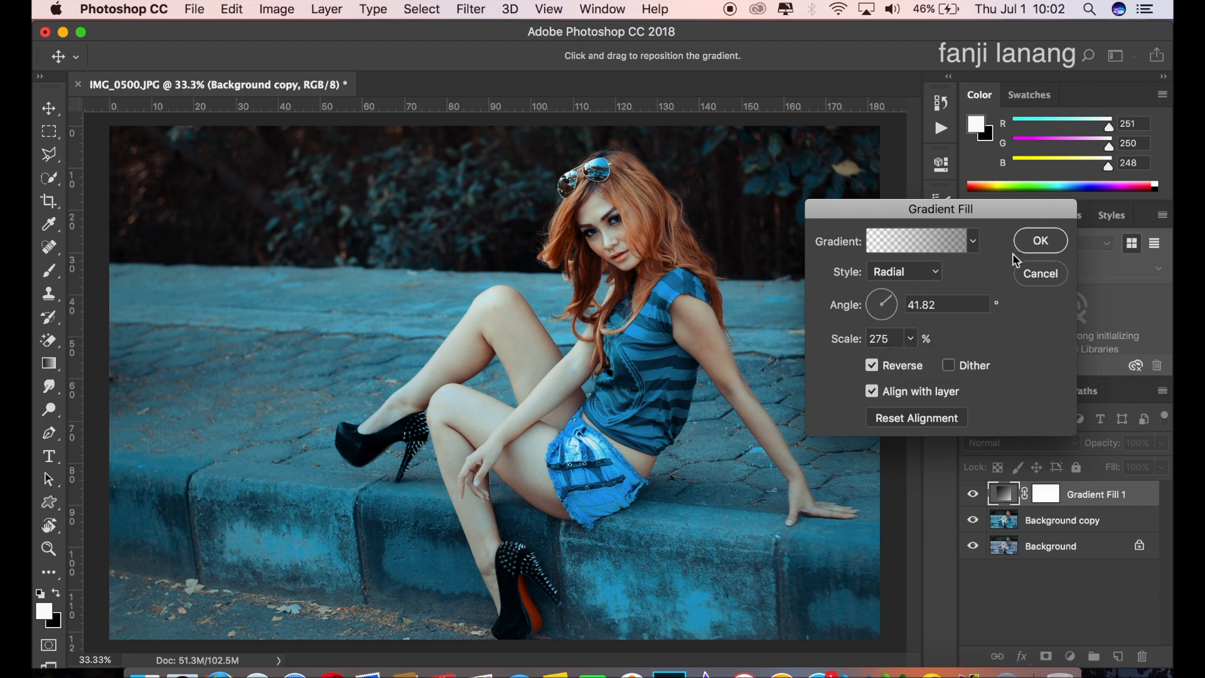
pyautogui.click(973, 497)
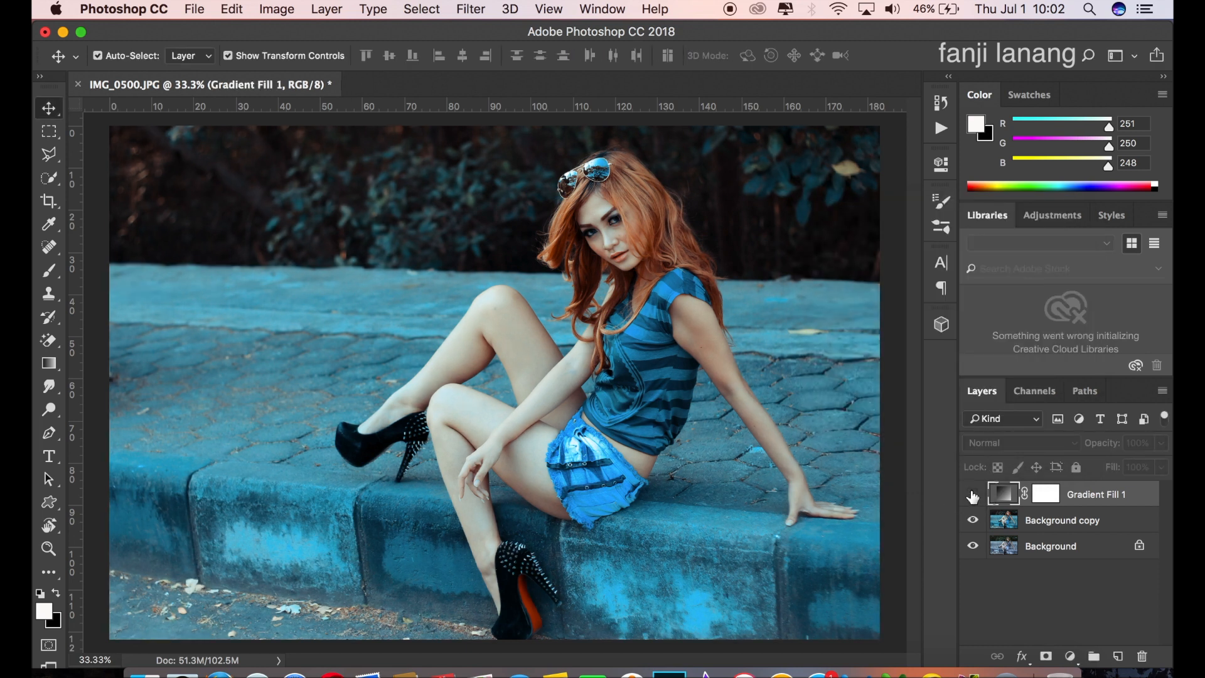
pyautogui.click(972, 497)
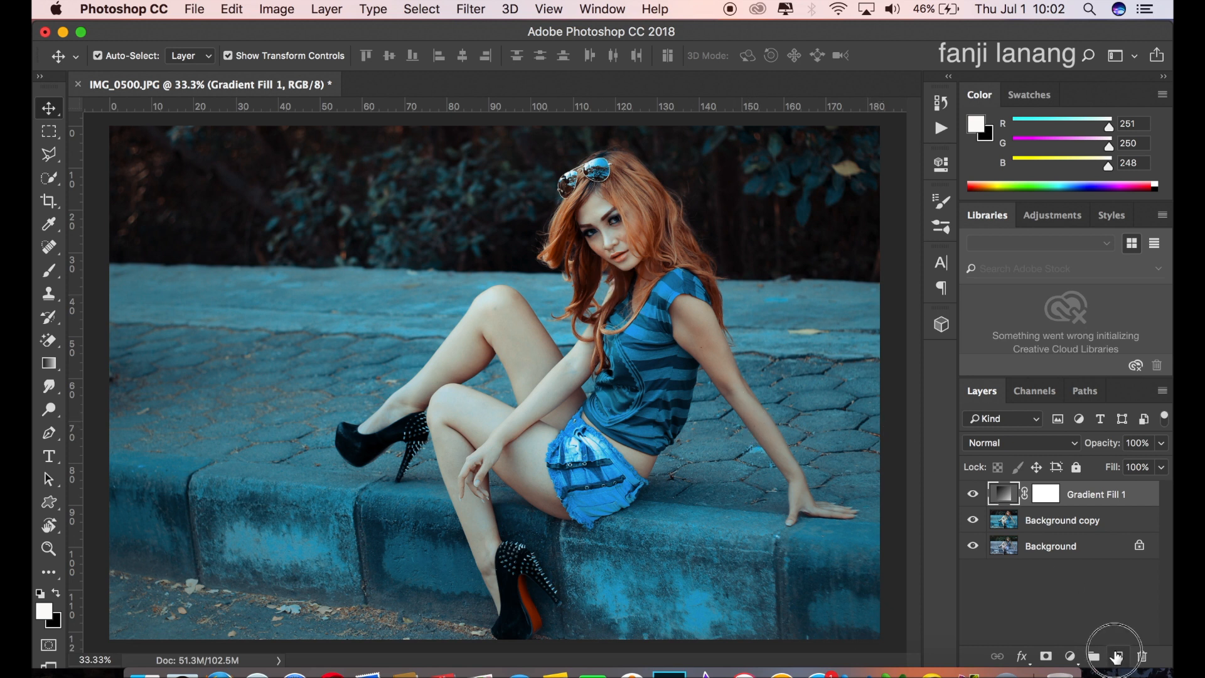
# Add a new layer above the gradient fill and choose the 250 px handwritten signature preset for the Brush tool.
pyautogui.click(1118, 656)
pyautogui.click(49, 273)
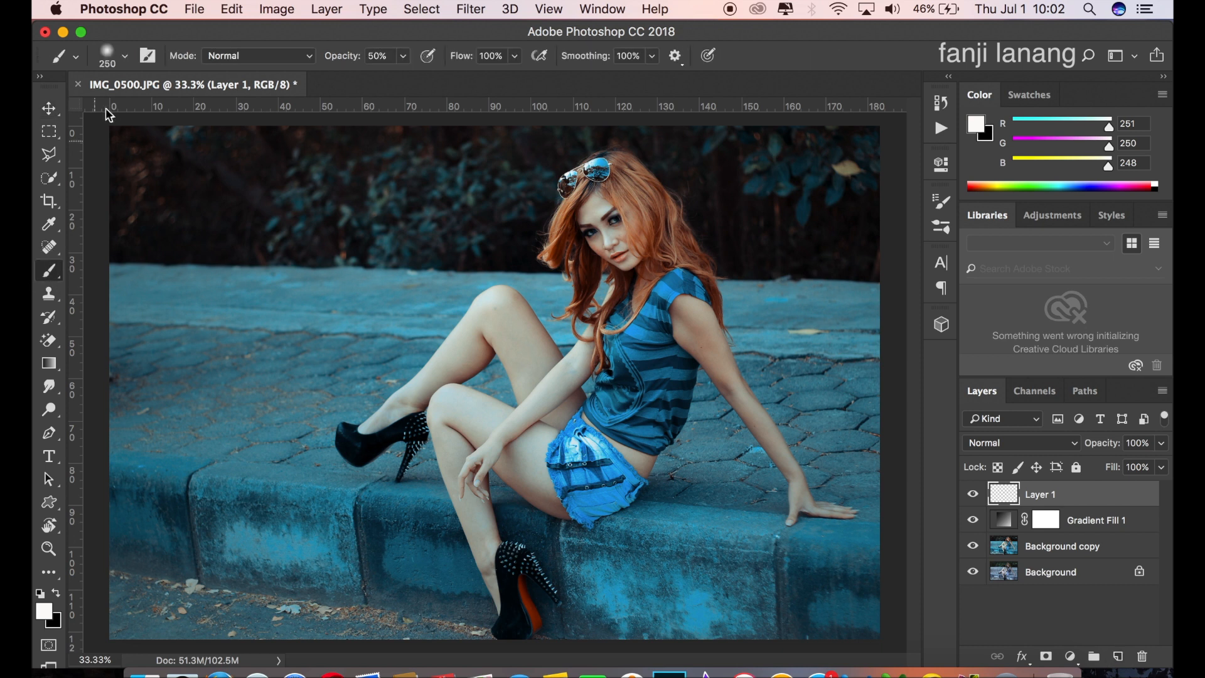
pyautogui.click(125, 58)
pyautogui.click(96, 190)
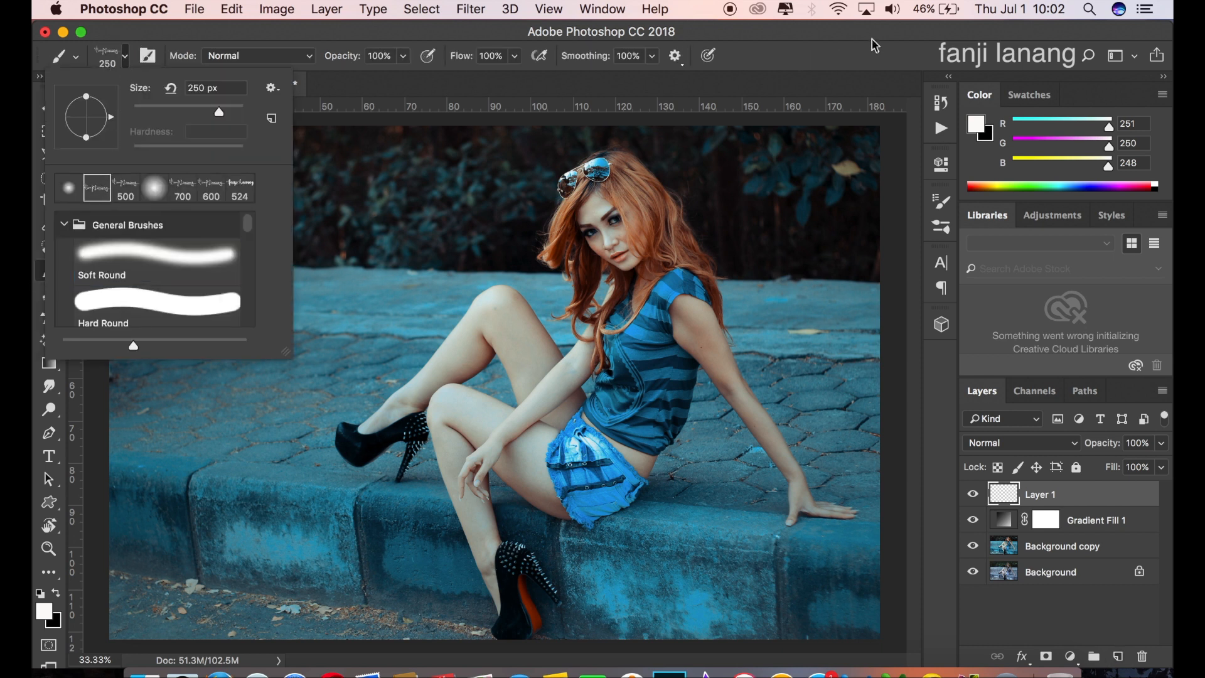
pyautogui.click(817, 69)
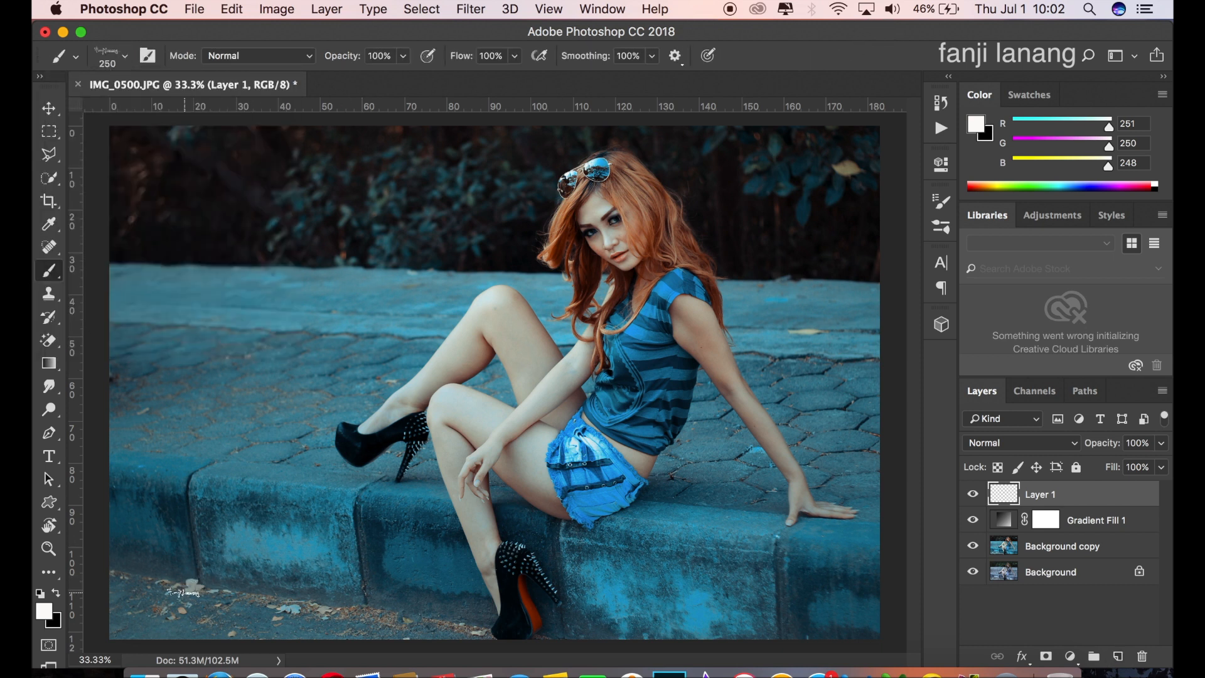
# Enlarge the signature brush to 500 px and stamp it once in white on the pavement in the photo's lower-left corner.
pyautogui.press(']')
pyautogui.press(']')
pyautogui.press(']')
pyautogui.click(171, 613)
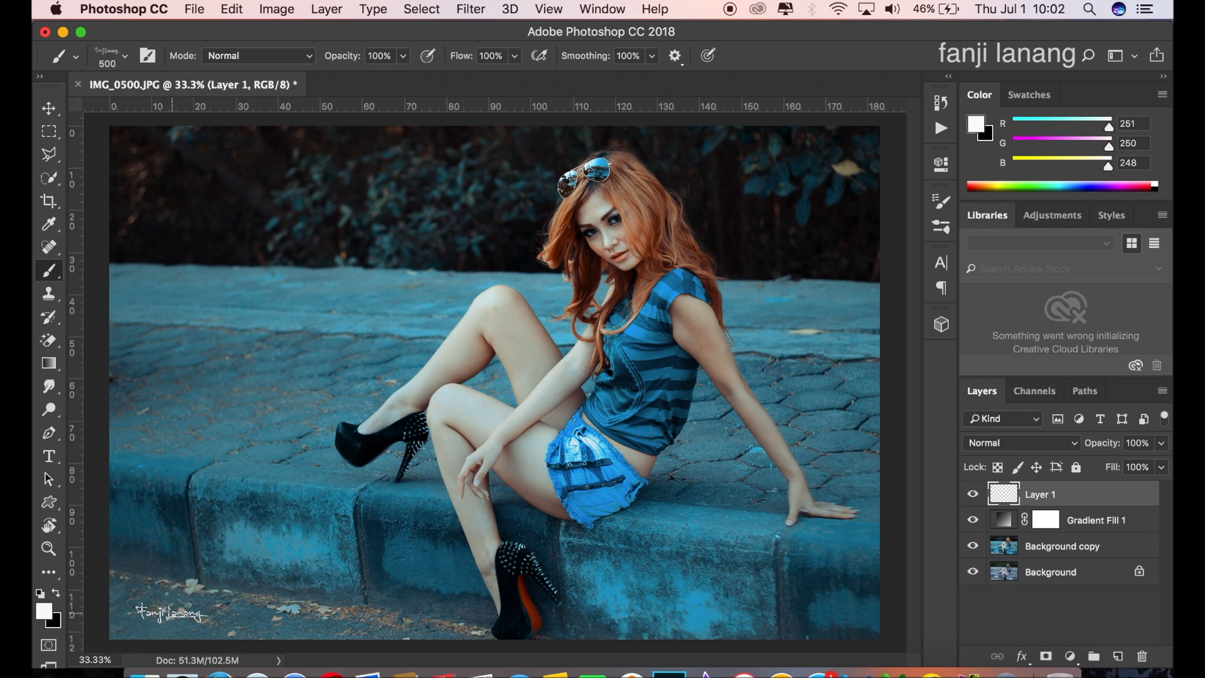